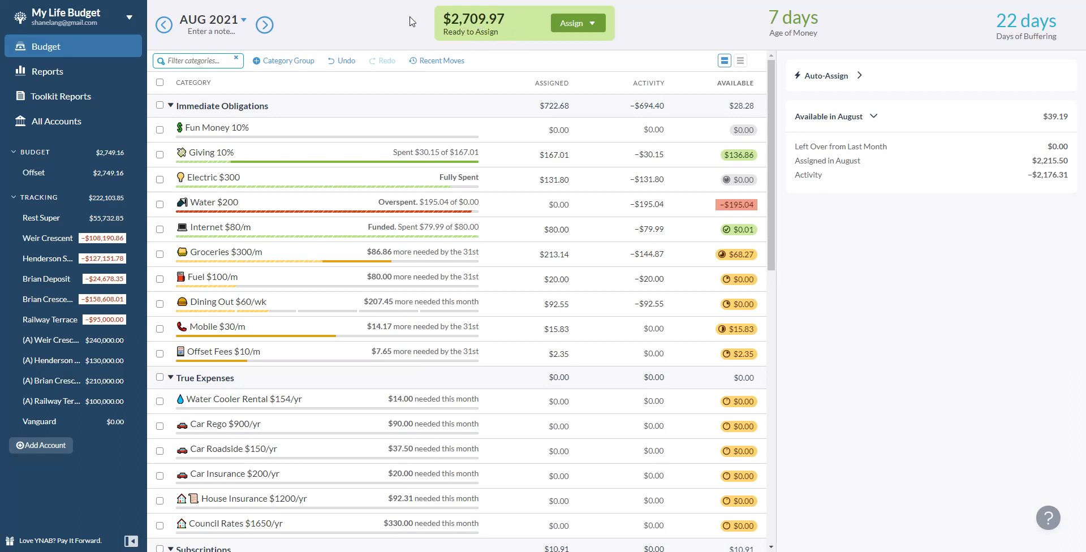
Step: Review the August budget categories and their remaining funding needs, from Immediate Obligations through Oh Shit! Moment
scroll(375, 109, "down", 4)
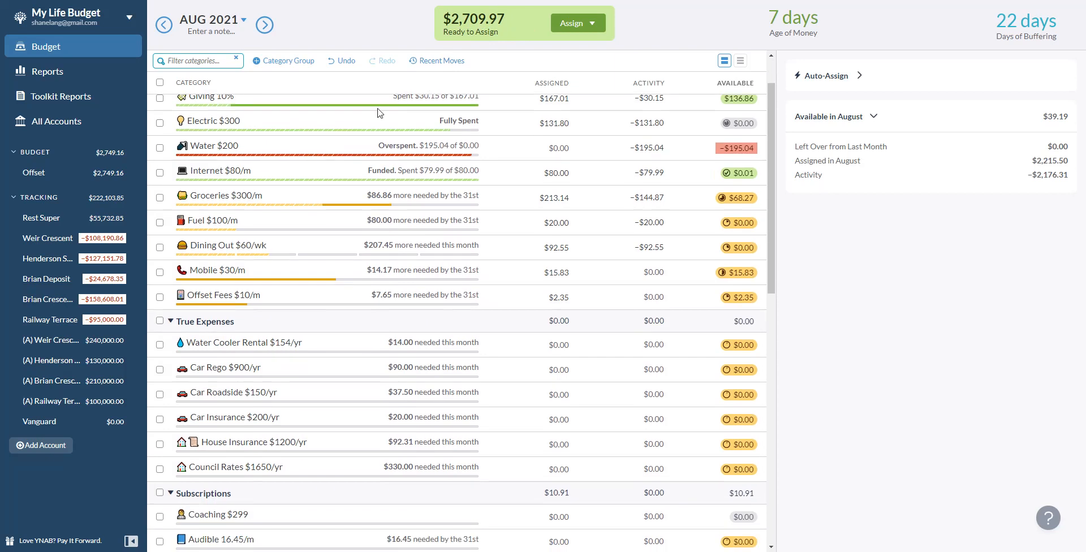
scroll(310, 287, "down", 5)
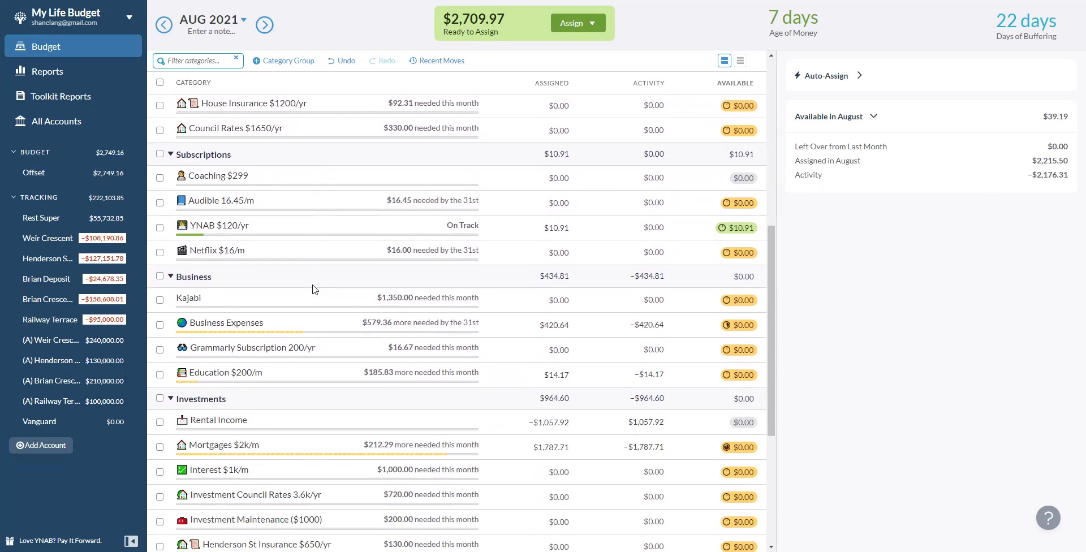
scroll(295, 263, "down", 2)
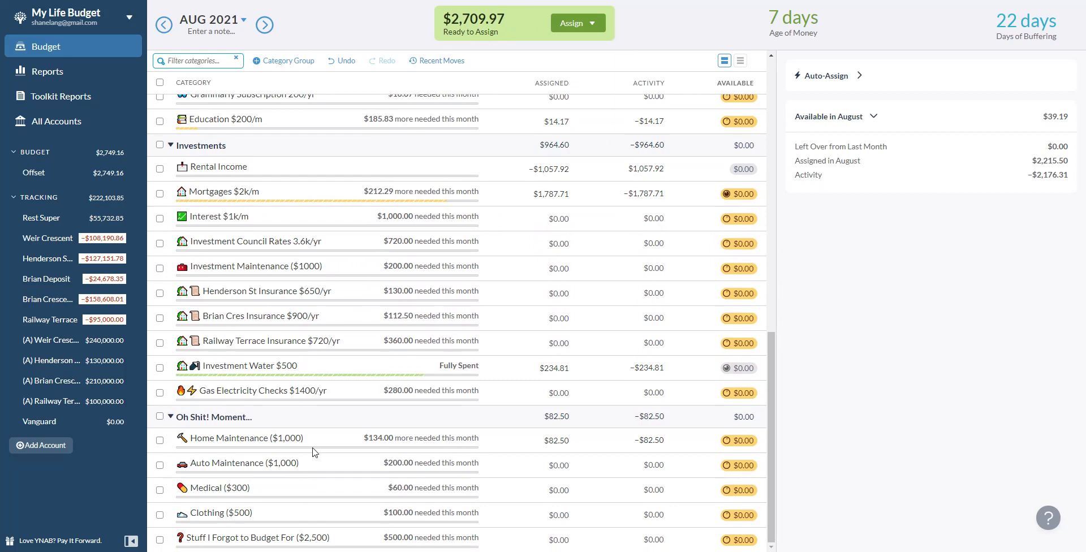
scroll(303, 404, "up", 6)
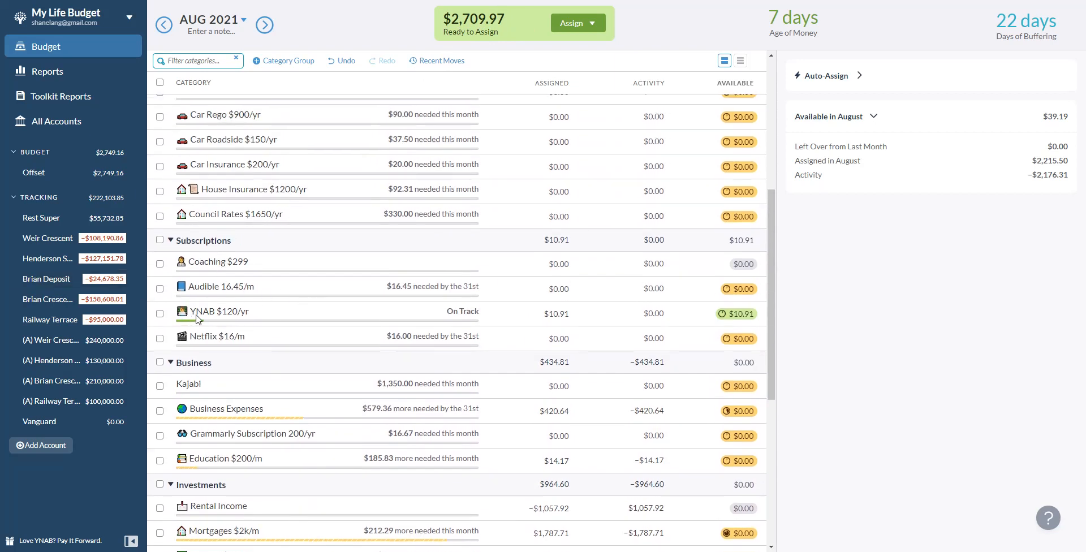
scroll(269, 311, "up", 3)
scroll(270, 311, "up", 1)
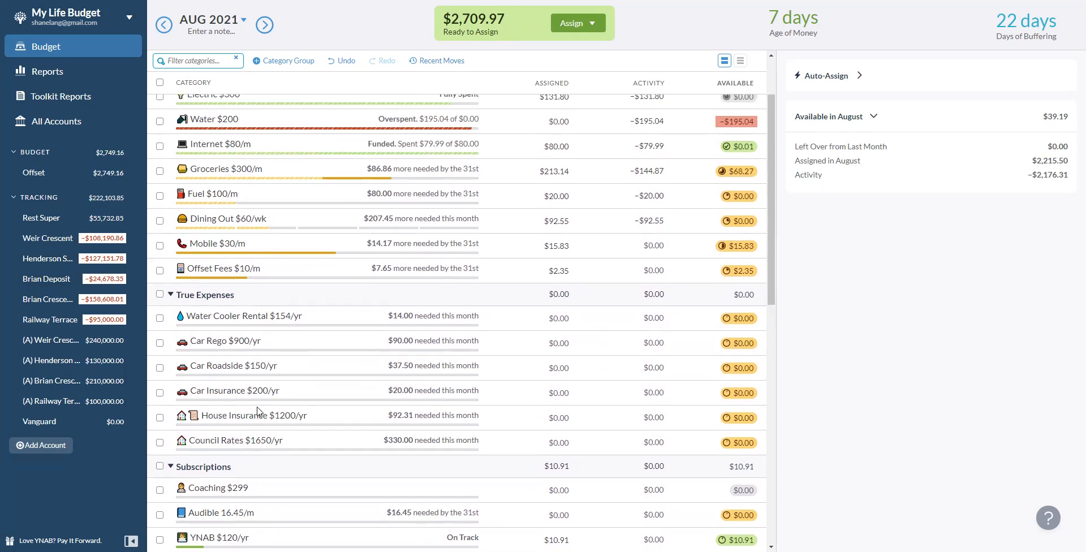
scroll(276, 396, "up", 2)
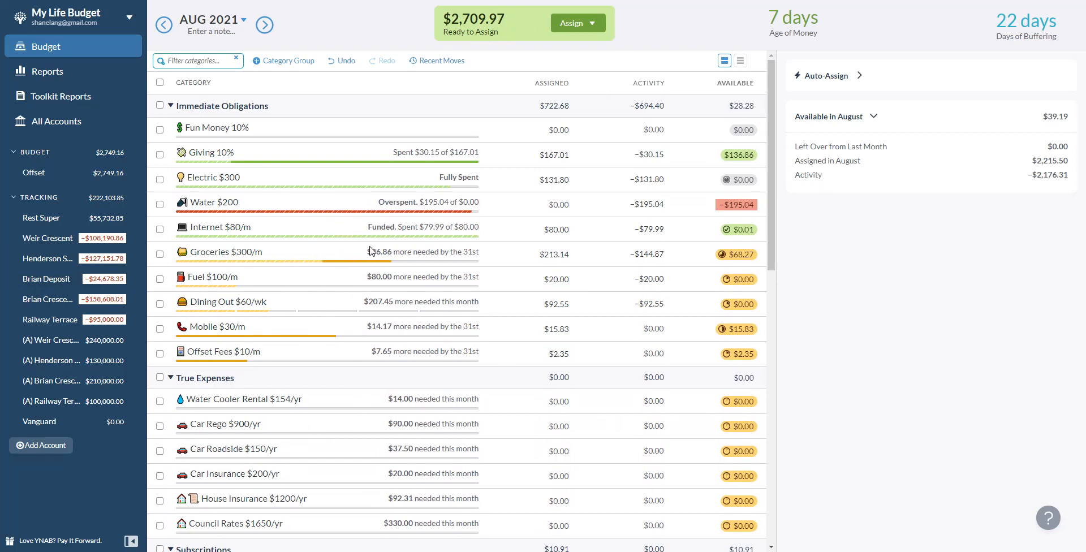
scroll(372, 251, "down", 3)
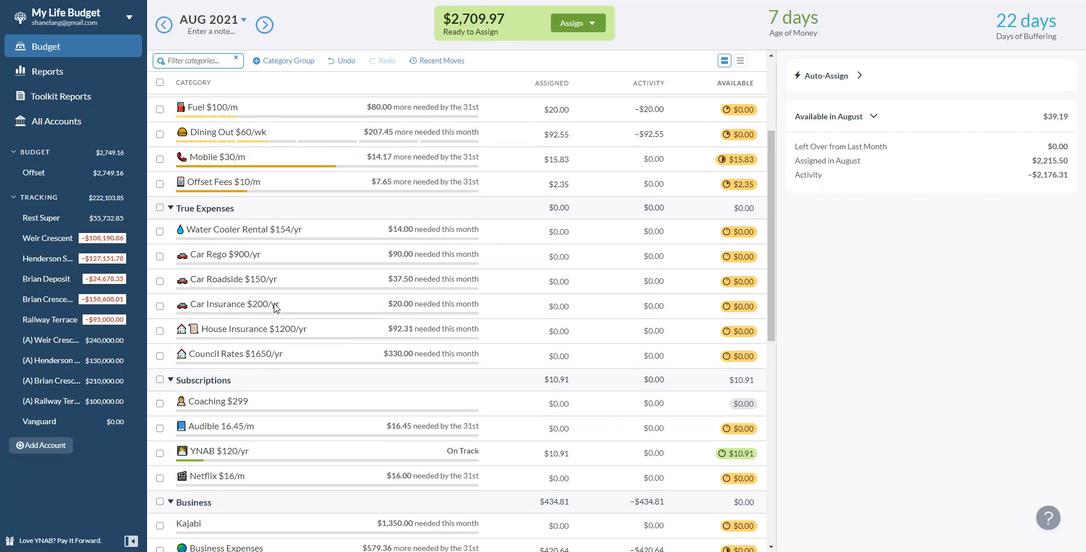
scroll(333, 298, "up", 1)
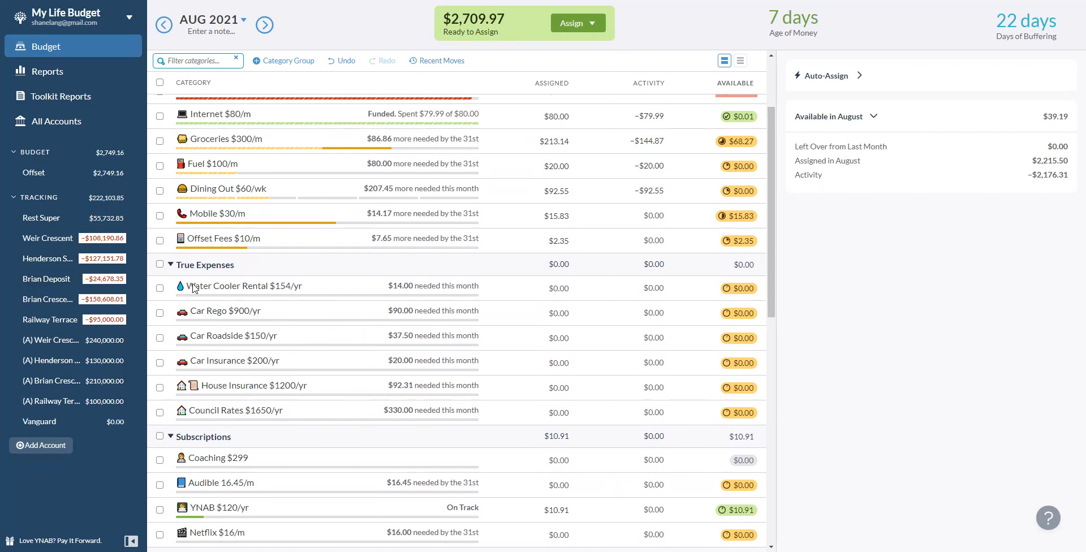
scroll(346, 274, "down", 9)
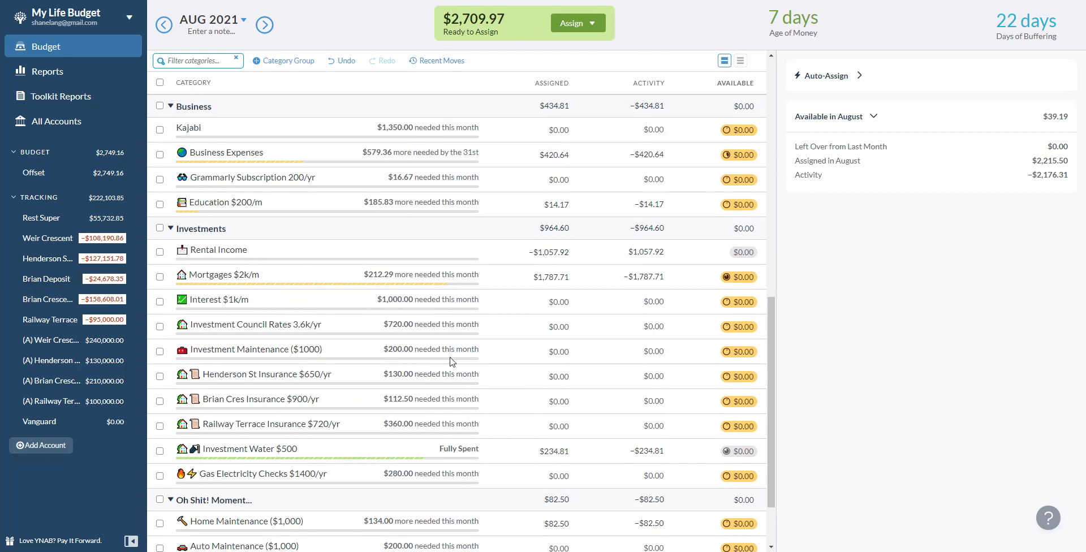
scroll(303, 403, "up", 7)
scroll(330, 375, "up", 4)
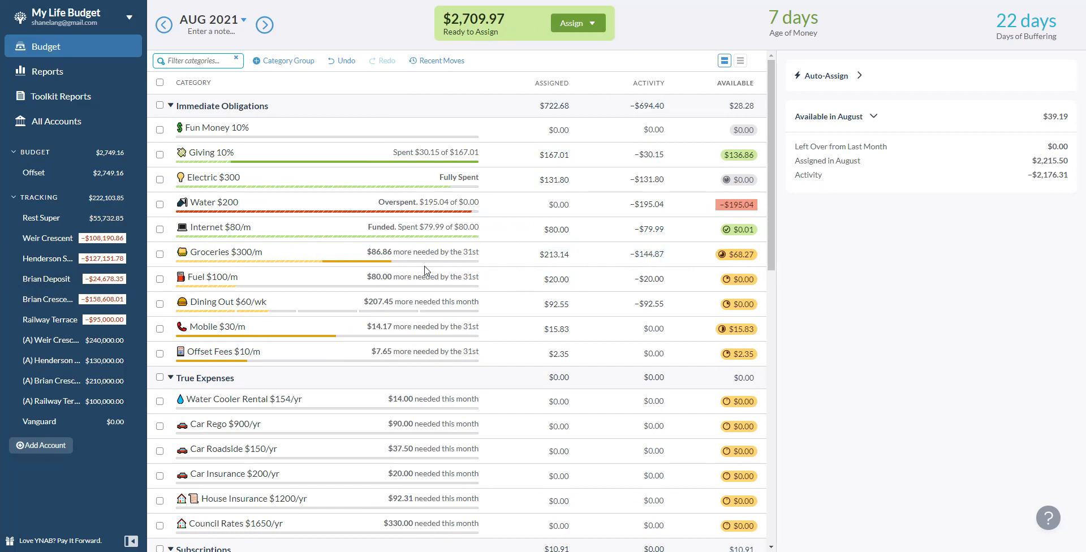
Step: Assign $270 to the Fun Money 10% category for August 2021
left_click(557, 255)
left_click(555, 129)
type("2")
key("Return")
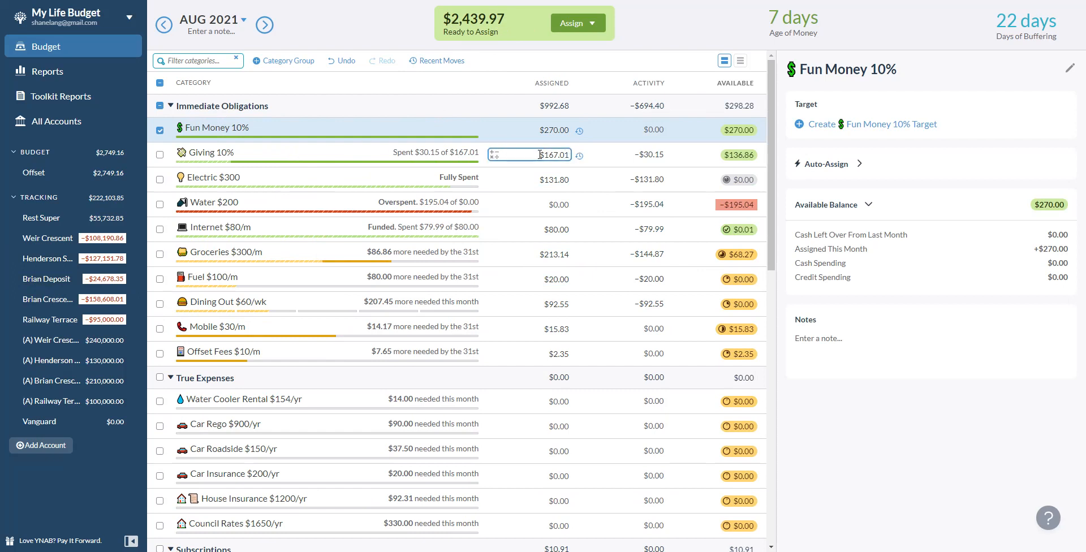
Step: Add $270 to the assigned amount of the Giving 10% category
left_click(569, 155)
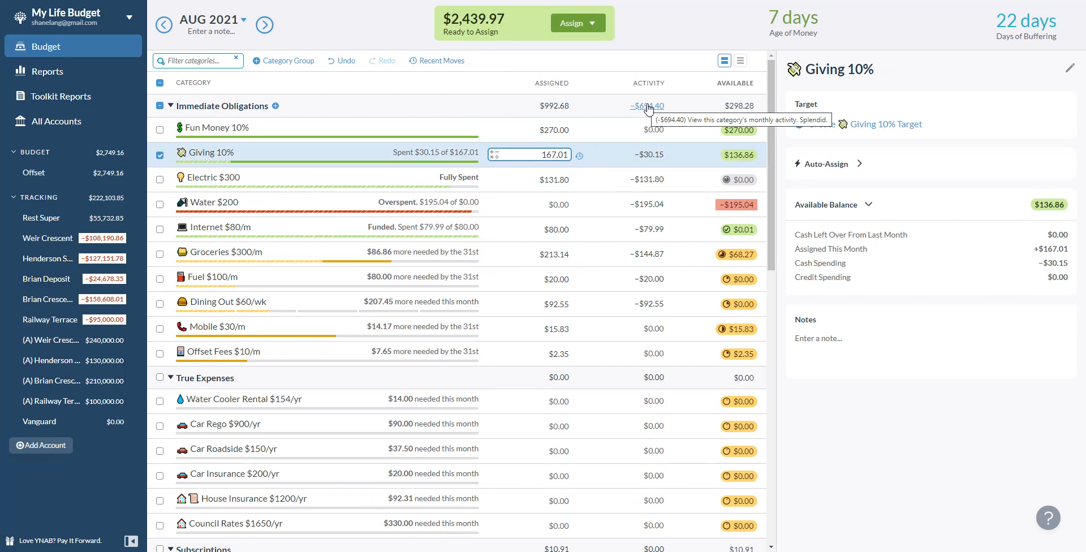
type("+270")
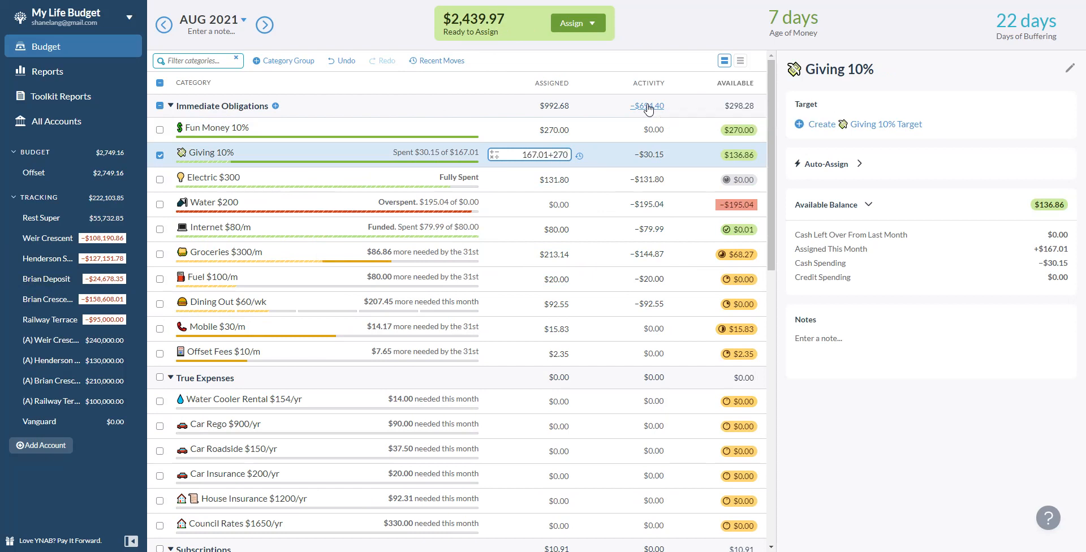
key("Return")
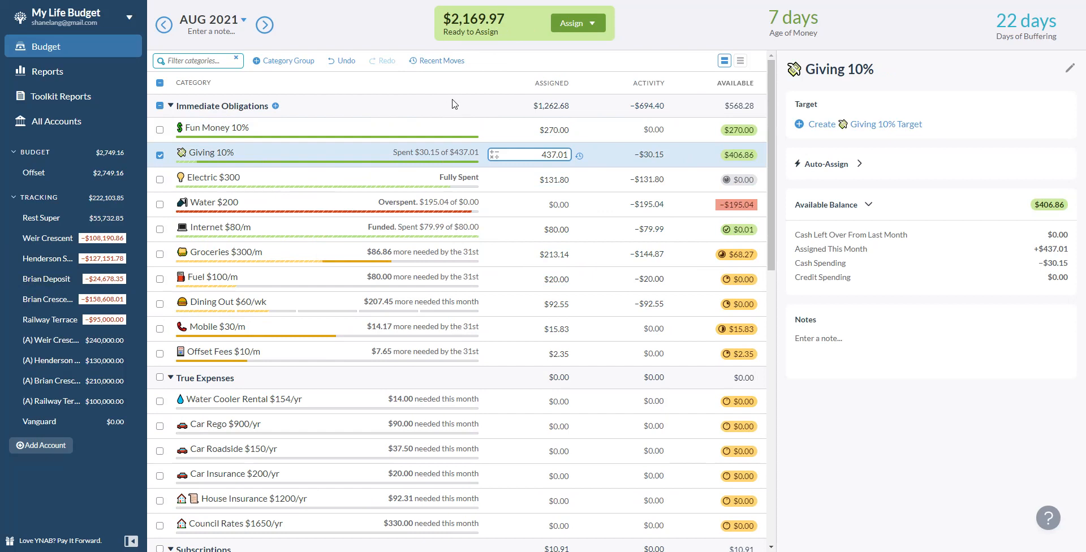
Step: Check the categories for overspending and cover the overspent Water category with Inflow: Ready to Assign
scroll(491, 109, "down", 1)
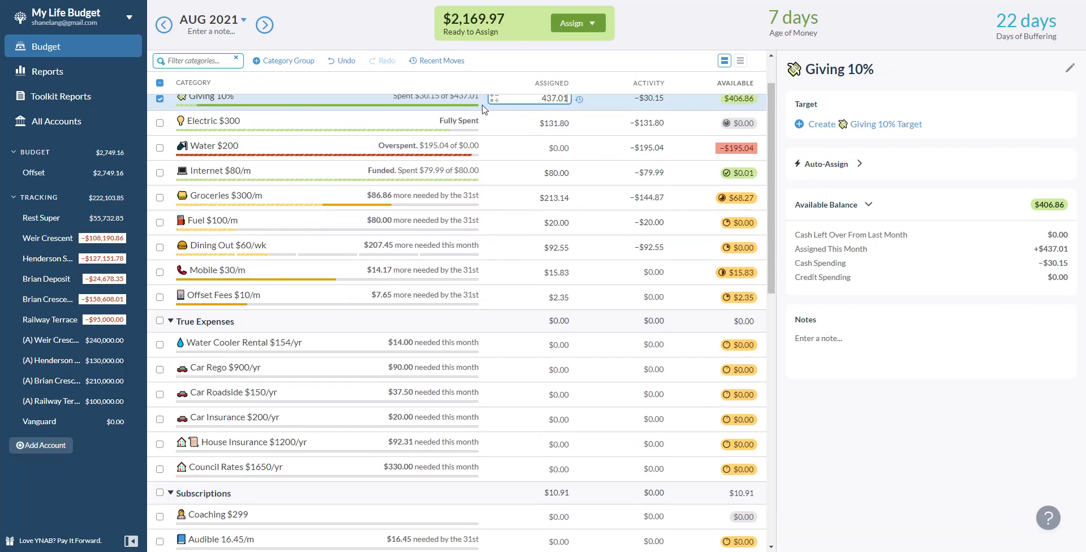
scroll(526, 137, "up", 1)
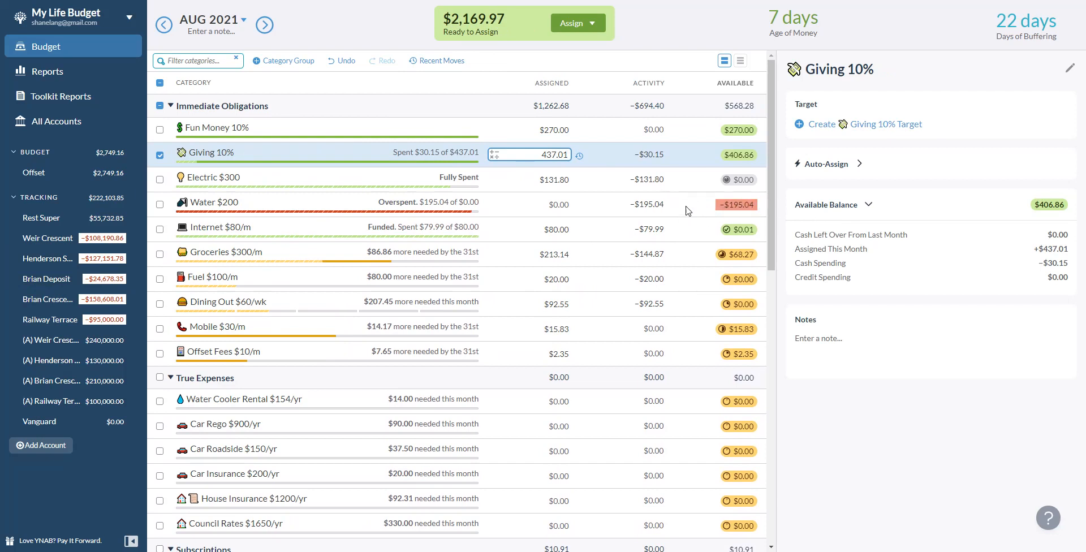
scroll(724, 220, "down", 7)
scroll(721, 226, "down", 5)
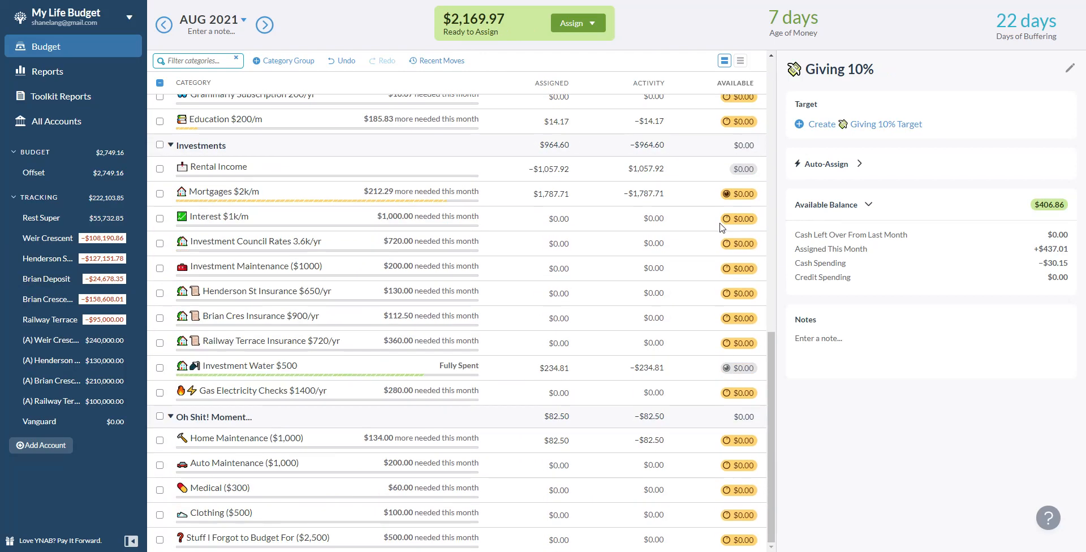
scroll(710, 305, "up", 8)
scroll(707, 304, "up", 3)
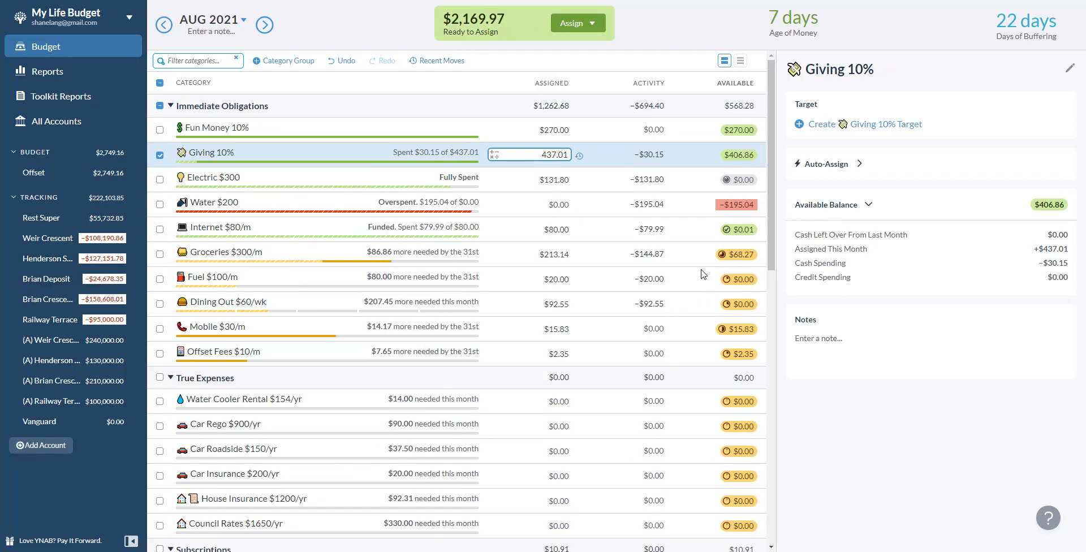
left_click(750, 207)
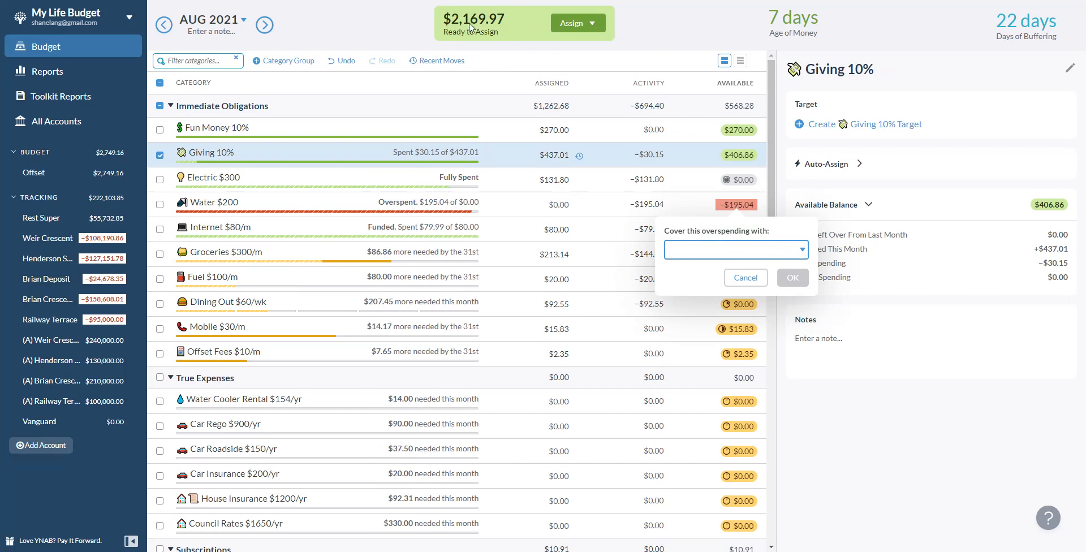
left_click(722, 250)
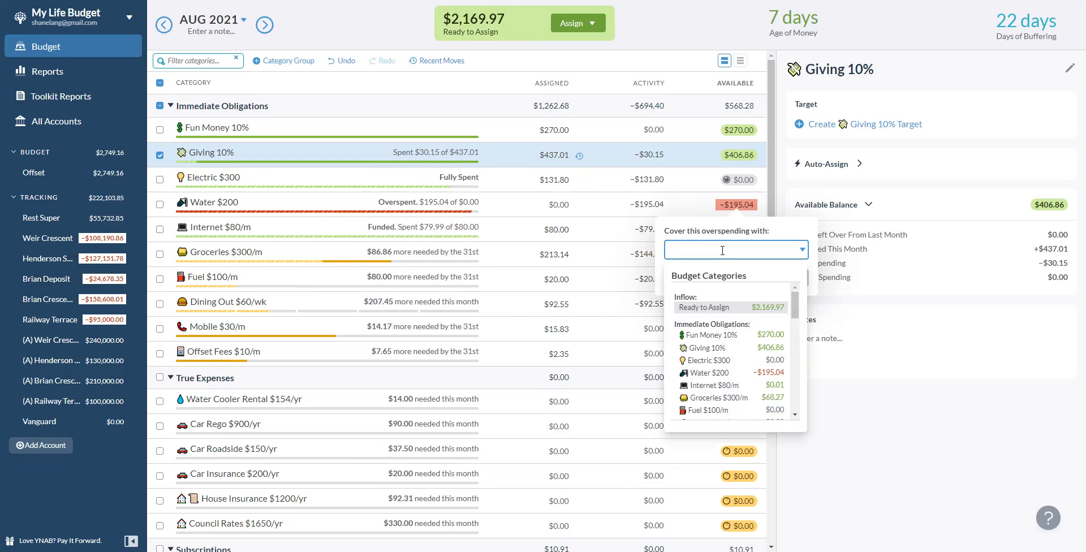
left_click(715, 307)
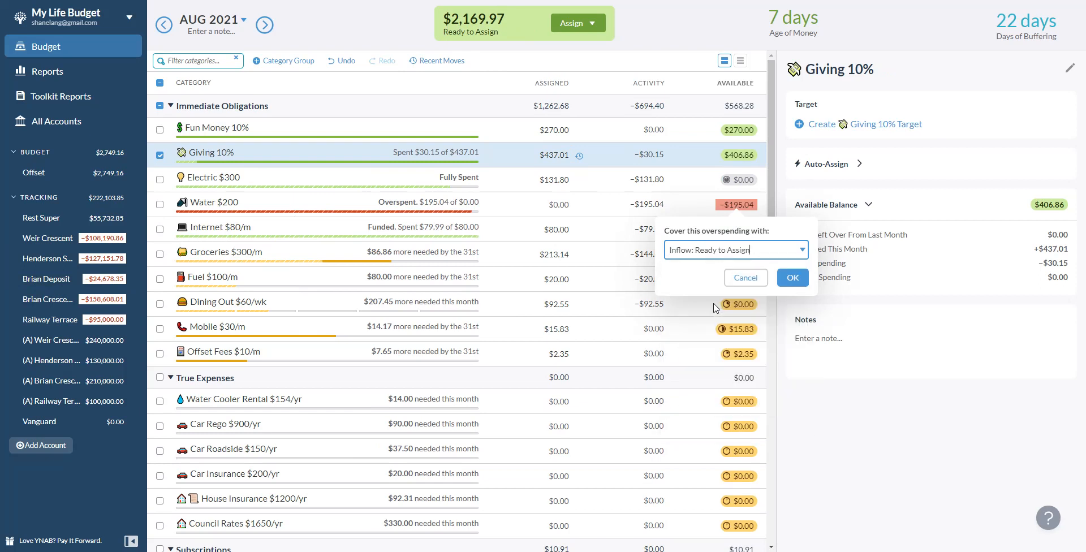
left_click(794, 278)
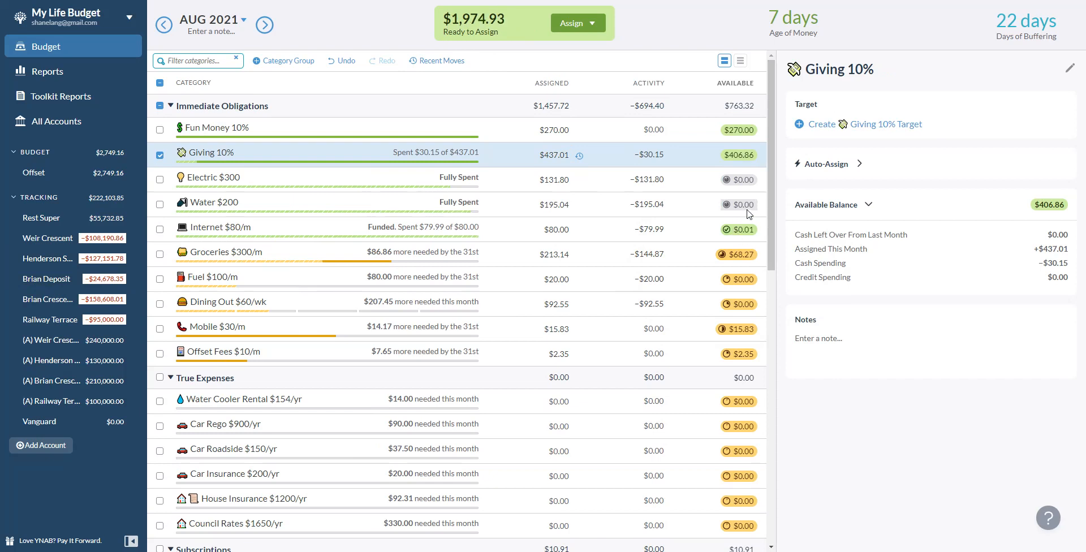
mouse_move(752, 209)
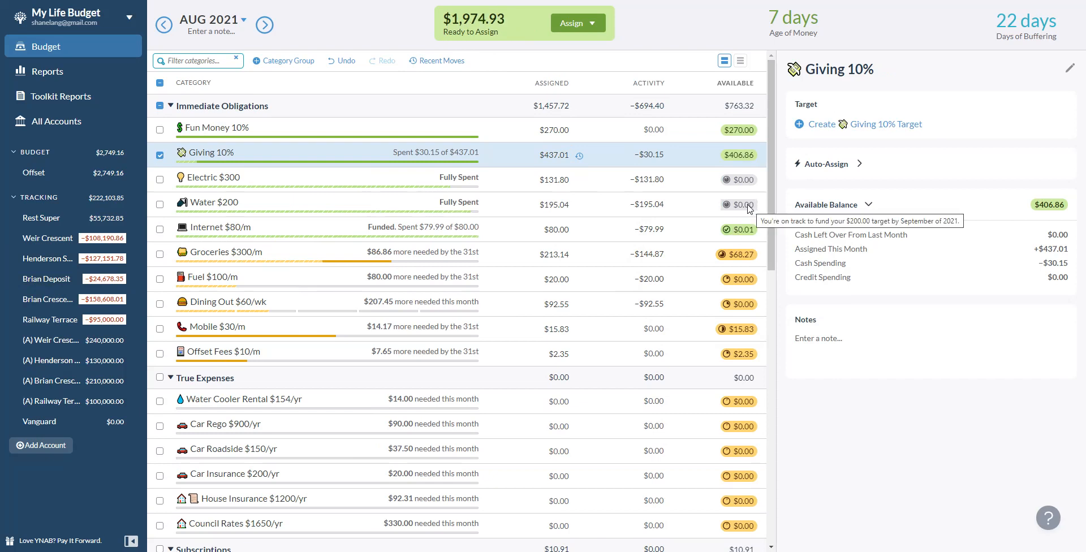
left_click(495, 185)
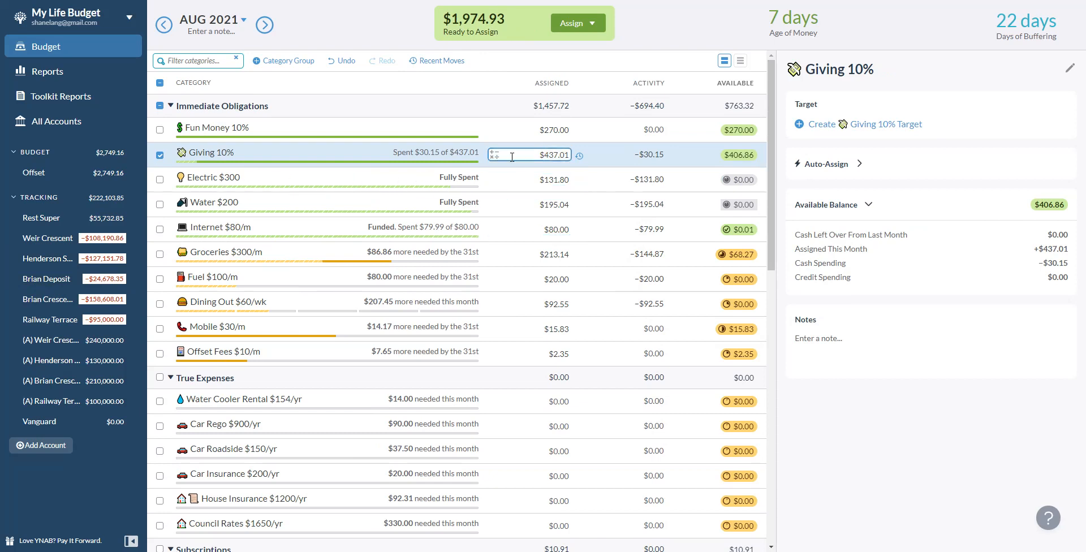
Step: Add $86.86 to the Groceries category's assigned amount to meet its $300 monthly target
scroll(416, 182, "down", 1)
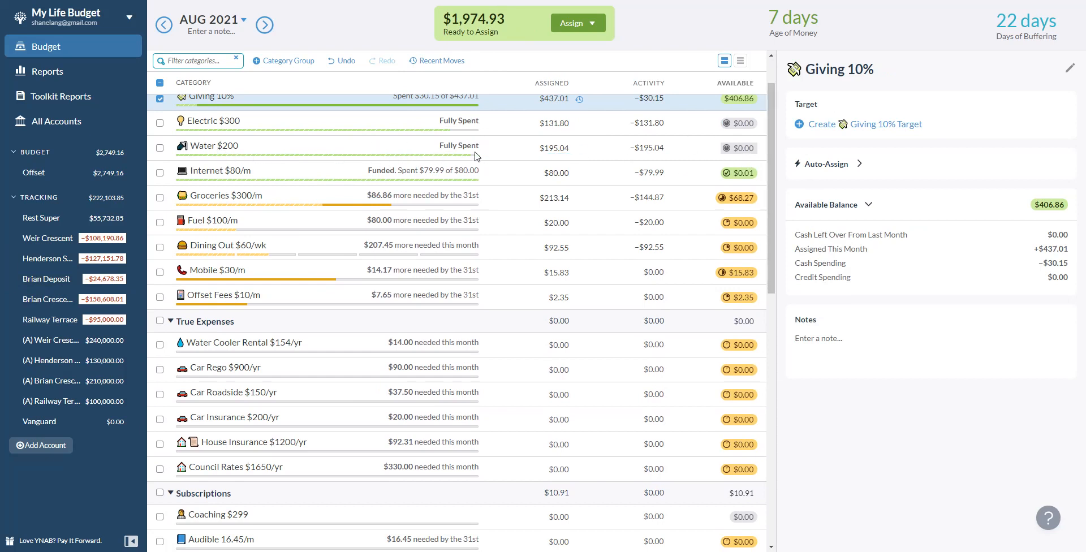
scroll(463, 164, "down", 1)
scroll(453, 151, "up", 1)
scroll(469, 152, "down", 1)
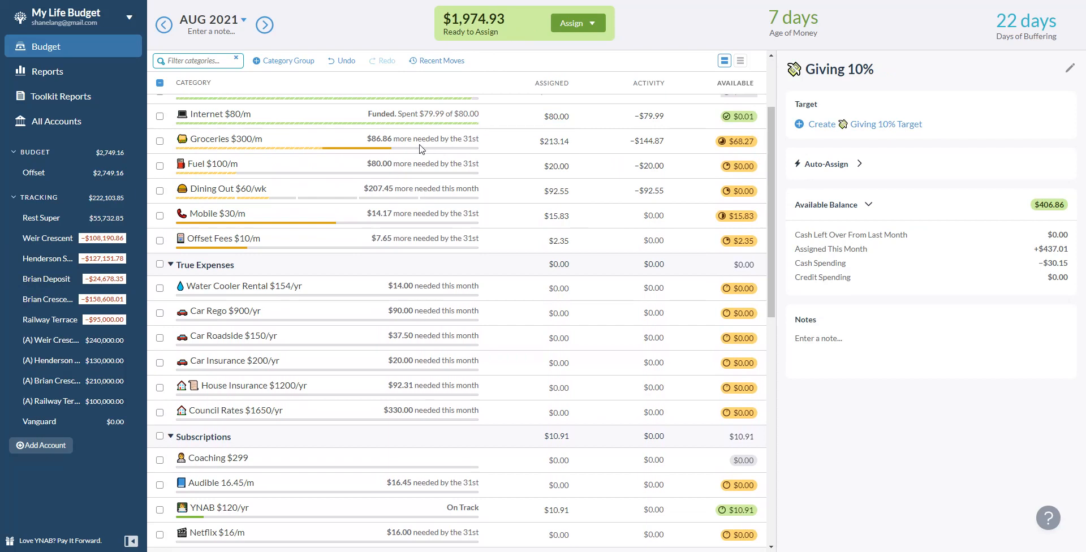
left_click(569, 141)
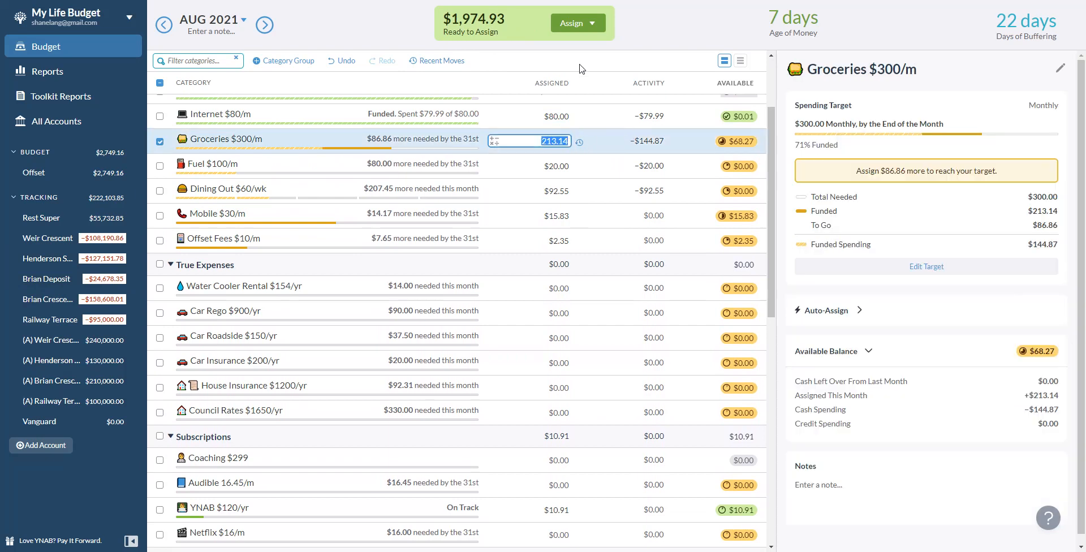
key("Right")
type("+86.86")
key("Return")
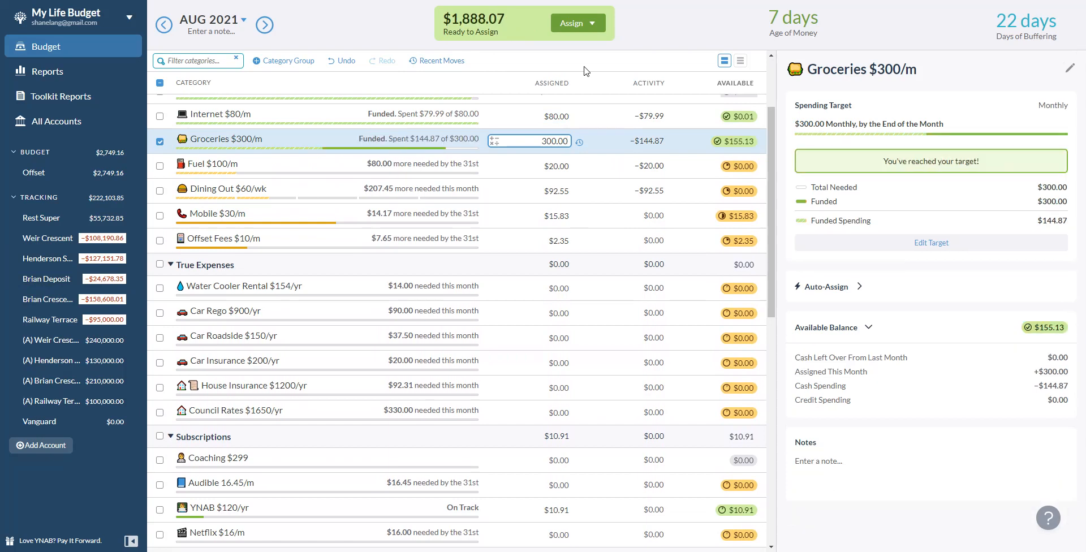
left_click(505, 82)
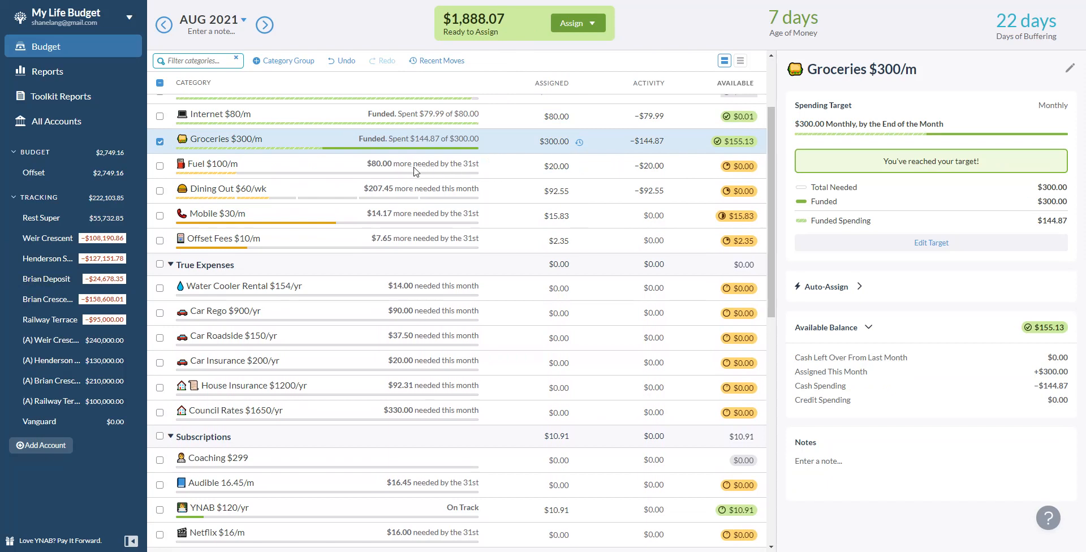
Step: Add $200 and a further $7.45 to the Dining Out category's assigned amount, making it $300
scroll(537, 176, "down", 1)
scroll(532, 175, "up", 1)
left_click(569, 192)
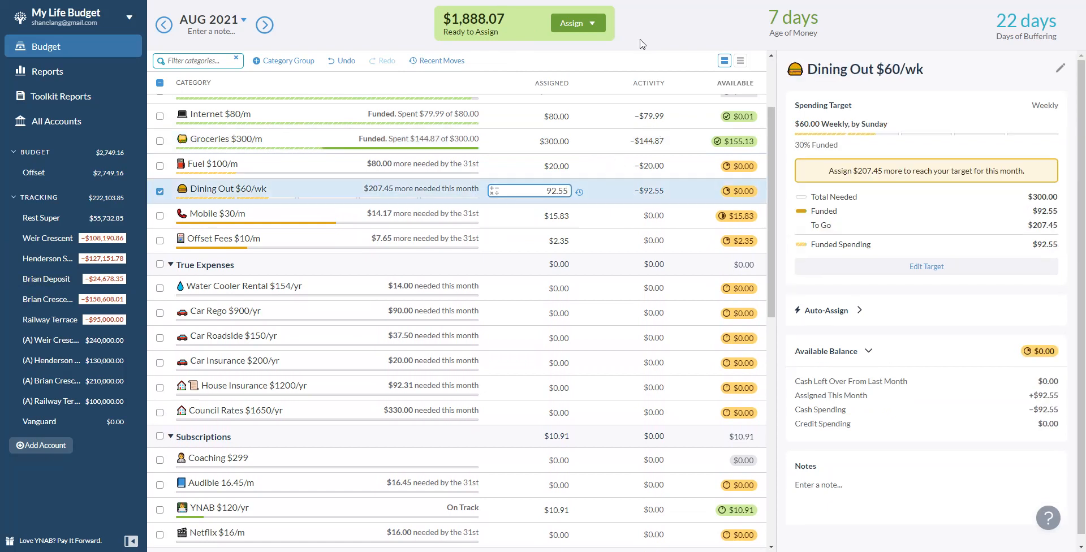
type("+200")
key("Return")
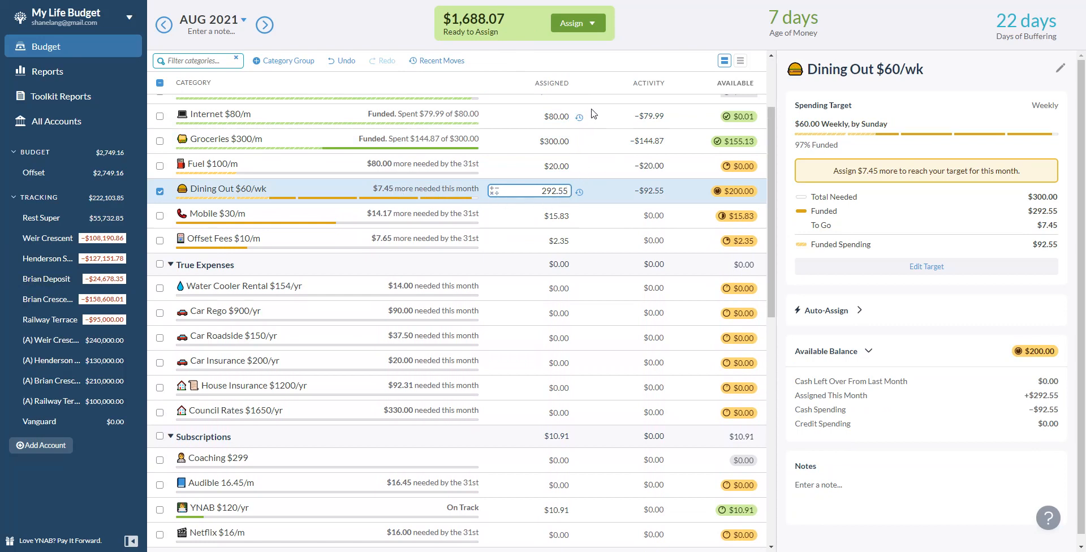
type("+")
type("7.45")
key("Return")
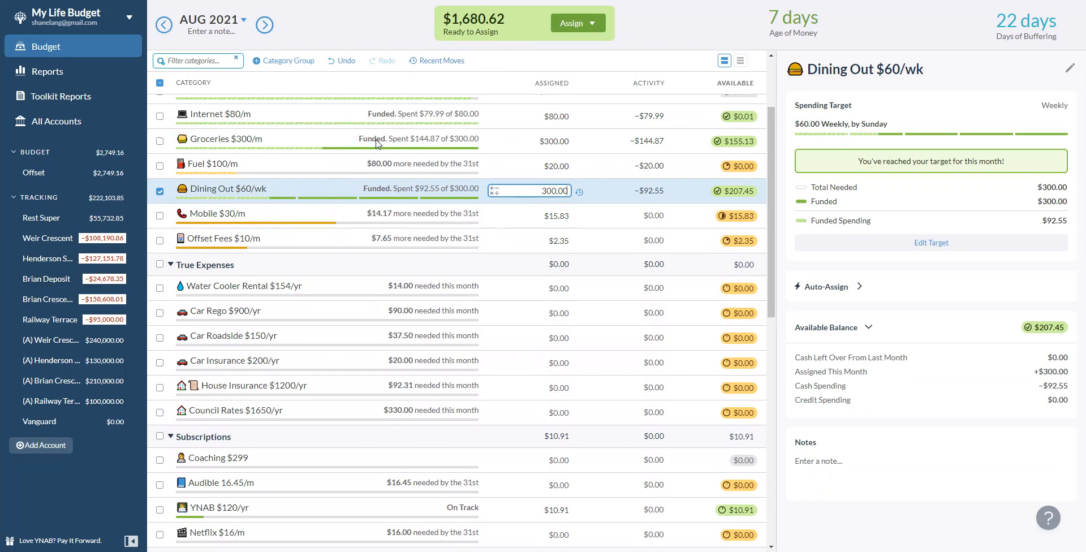
Step: Set the Mobile category's assigned amount to $30 to meet its monthly target
scroll(377, 147, "down", 1)
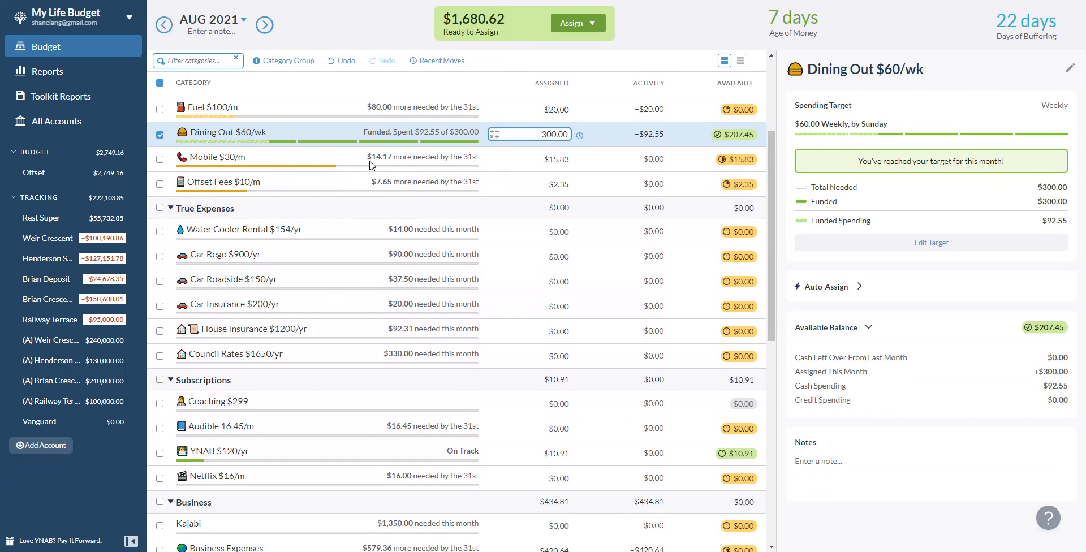
left_click(549, 162)
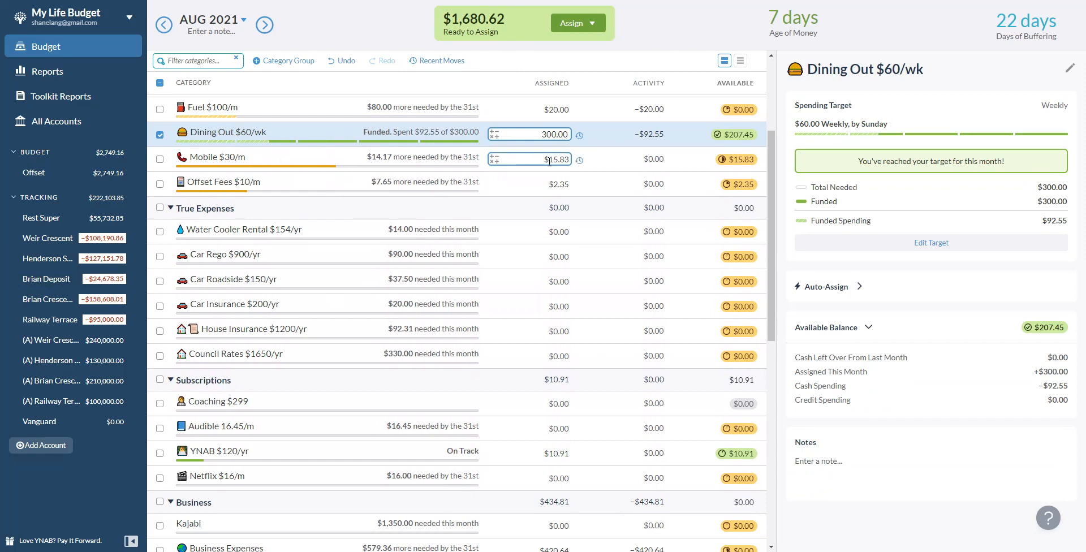
left_click(566, 160)
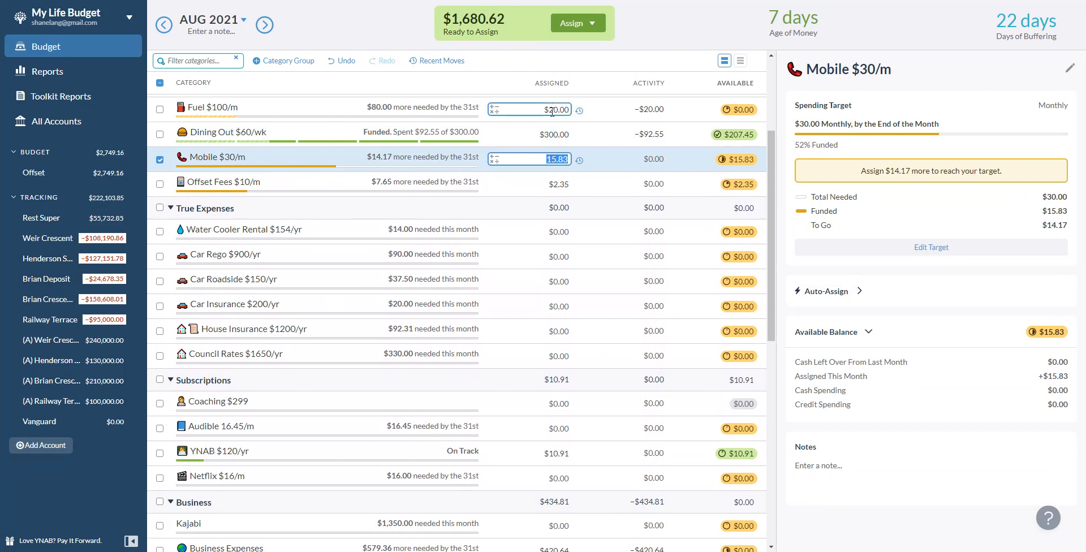
type("30")
key("Return")
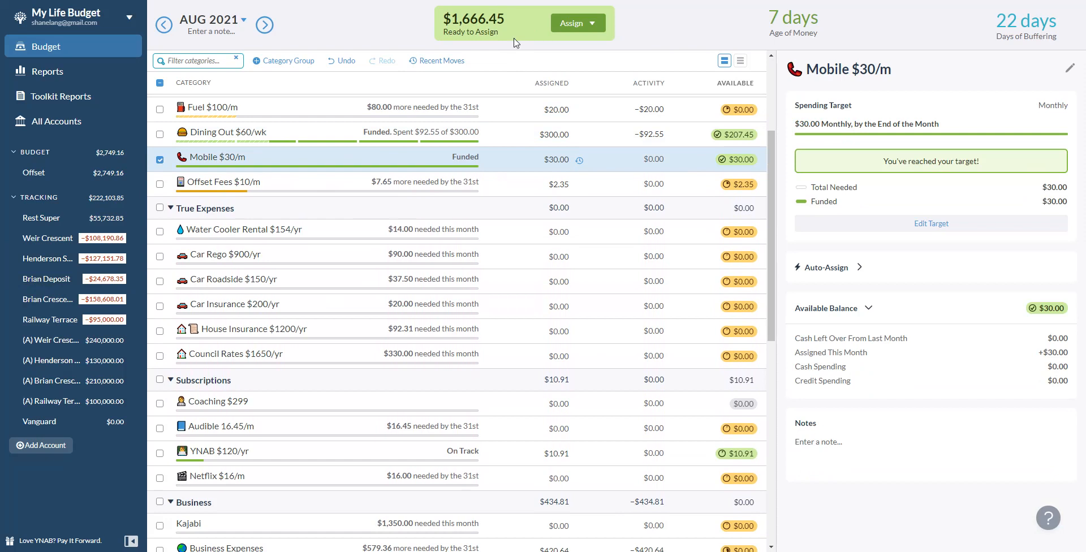
Step: Set the Offset Fees category's assigned amount to $10 to meet its monthly target
left_click(562, 187)
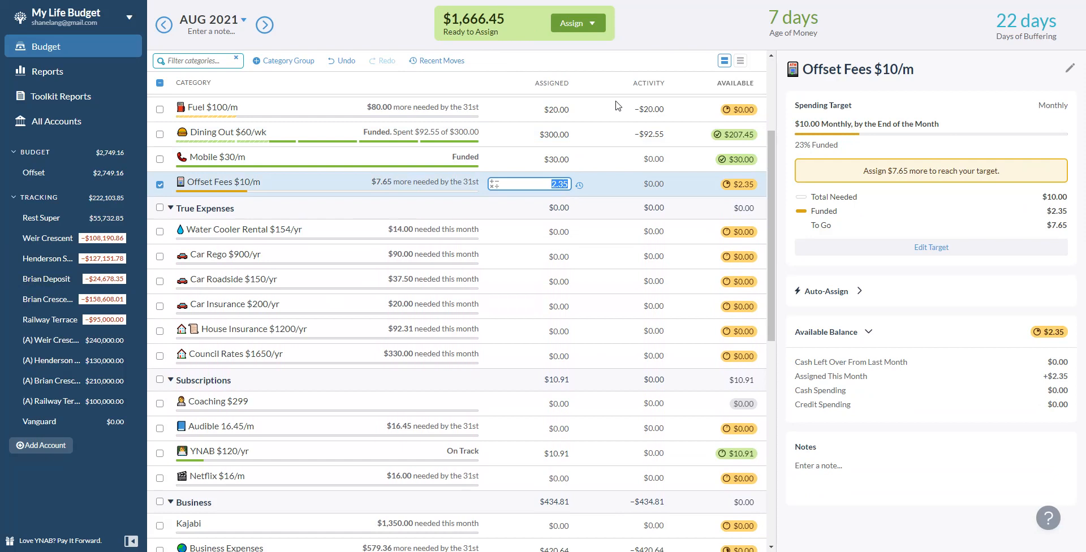
type("10")
key("Return")
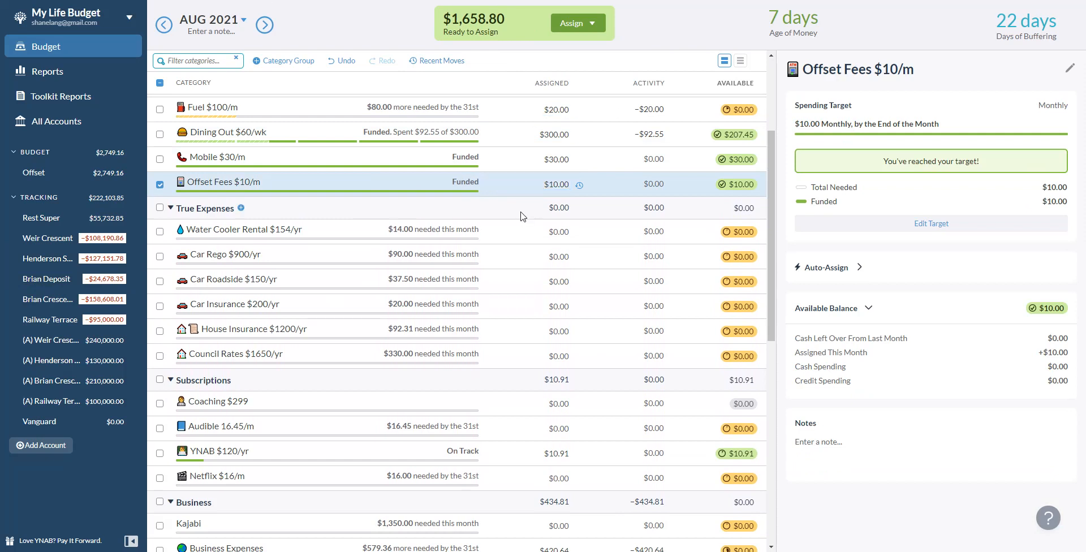
Step: Set the assigned amount of the Education category in the Business group to $200
scroll(563, 207, "down", 2)
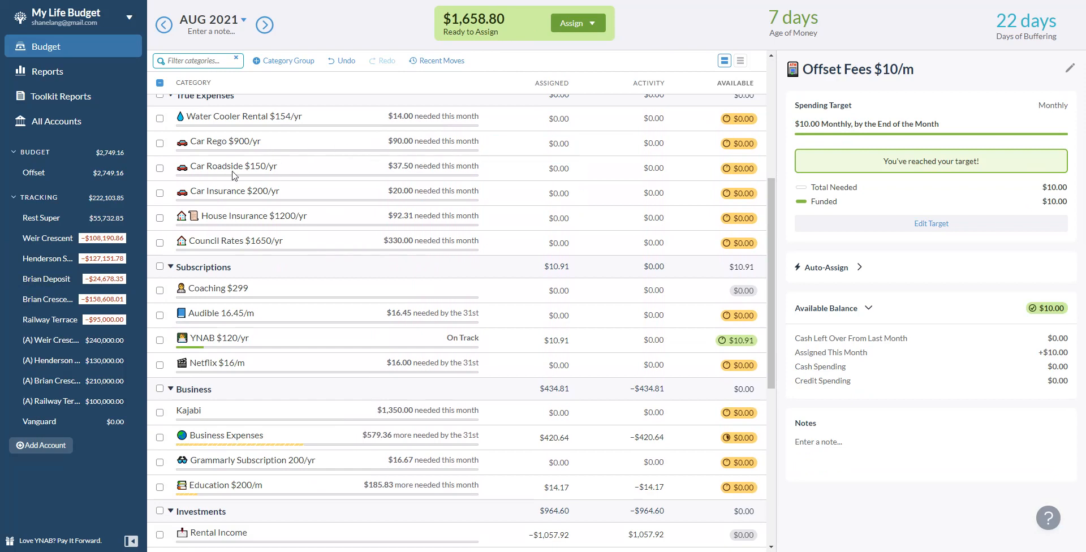
scroll(512, 152, "down", 1)
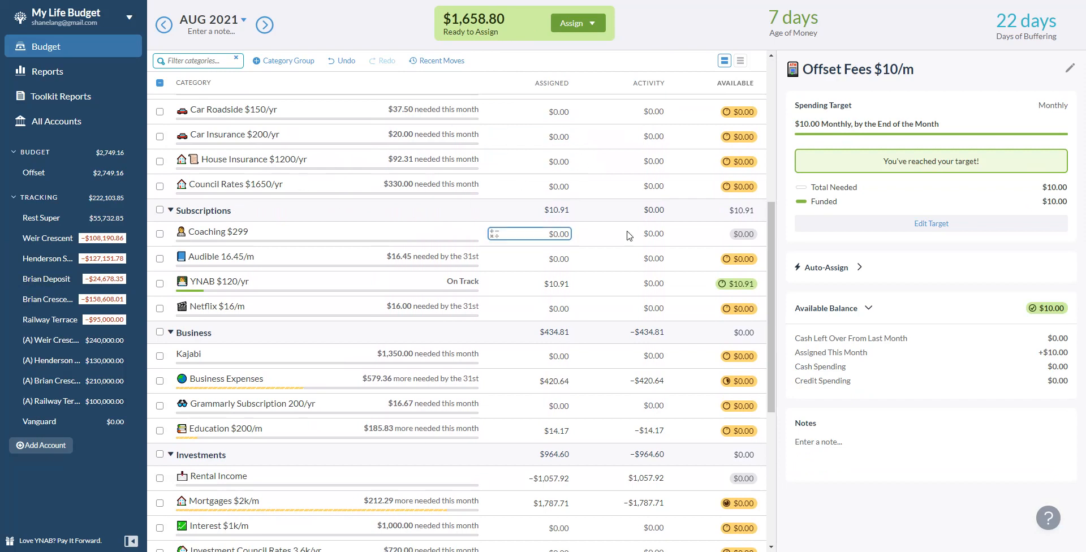
scroll(606, 138, "down", 2)
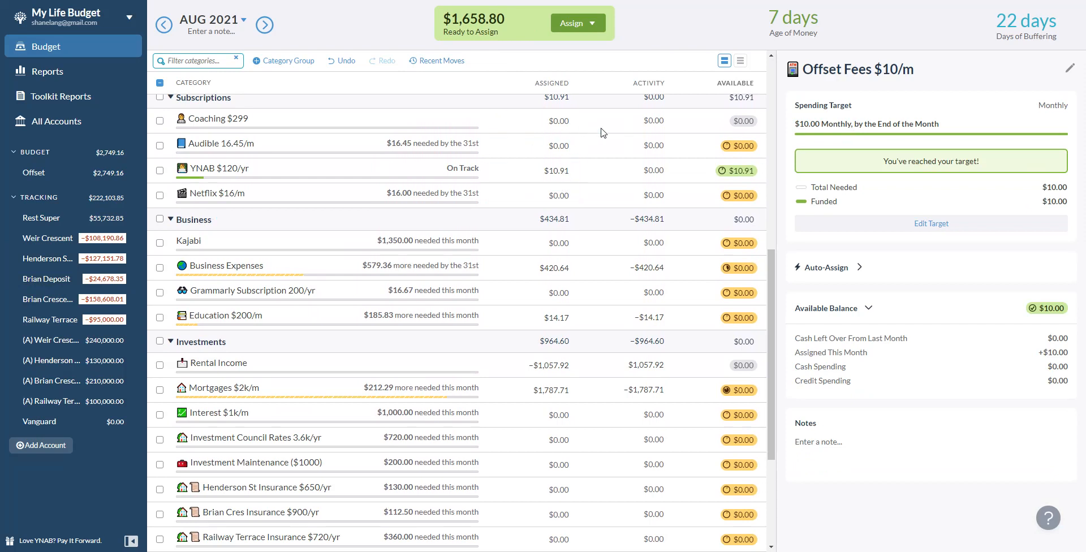
scroll(592, 133, "down", 1)
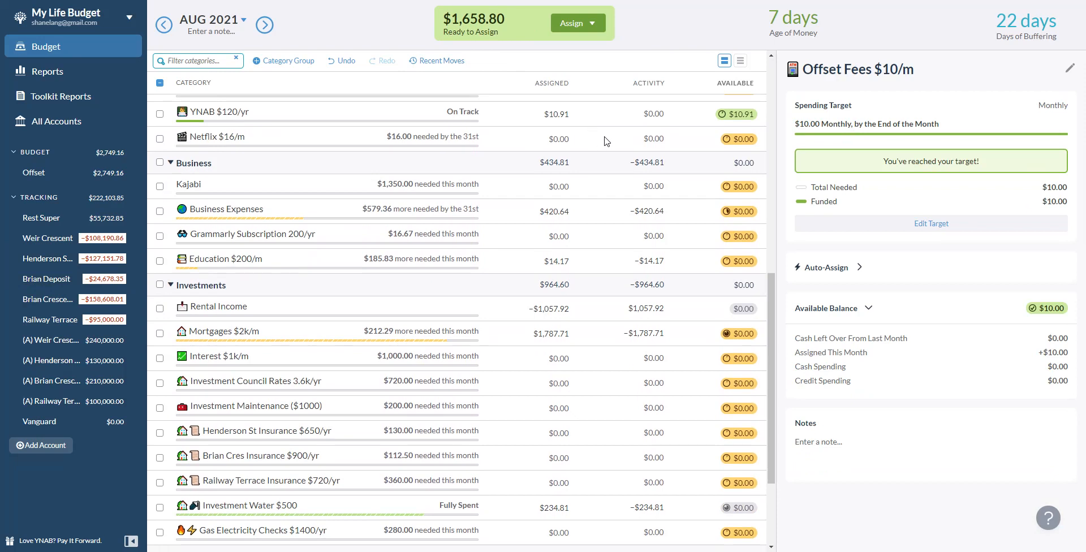
scroll(597, 157, "up", 1)
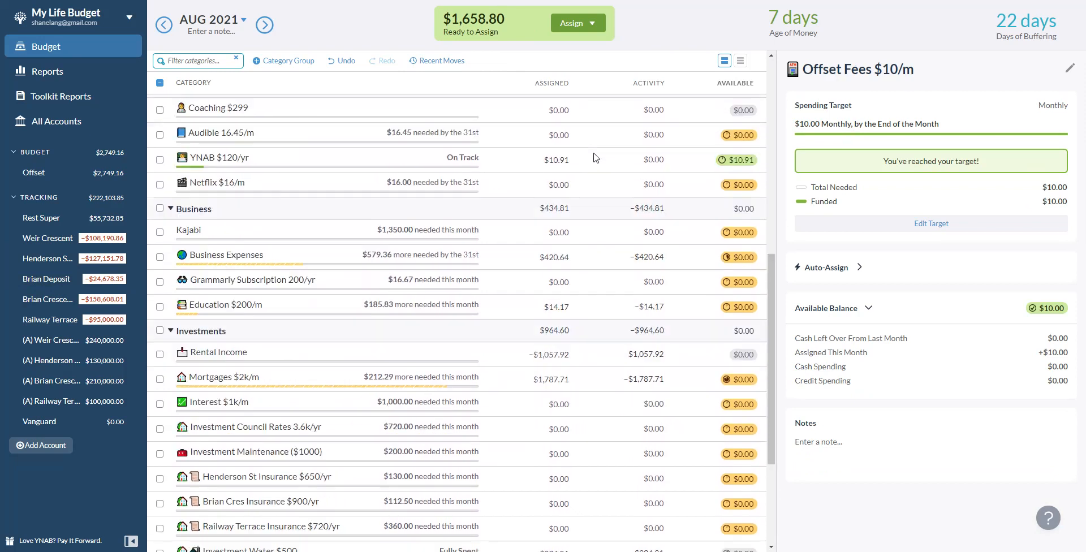
scroll(595, 157, "down", 1)
scroll(592, 156, "down", 2)
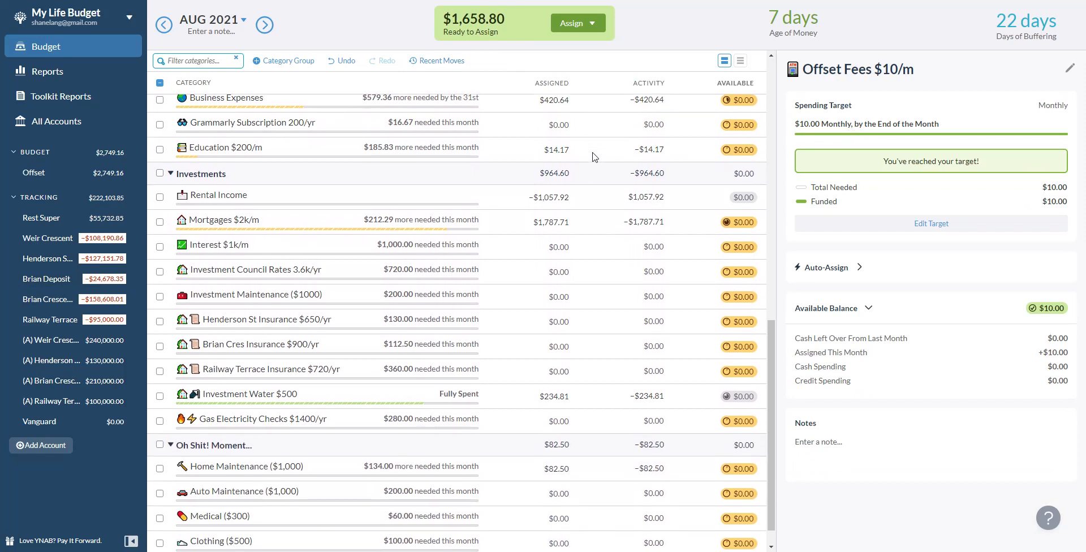
scroll(590, 158, "up", 1)
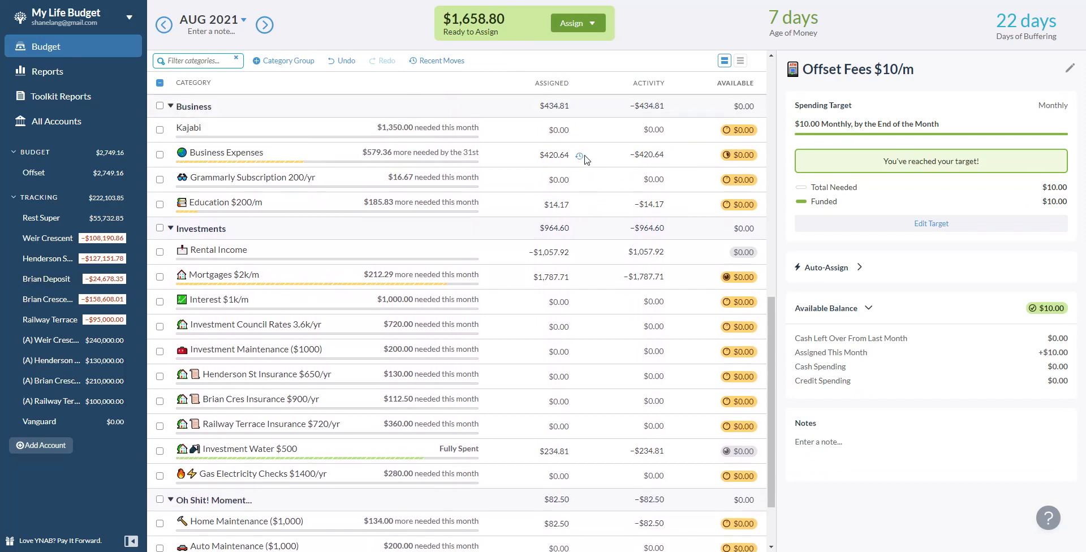
left_click(561, 201)
left_click(559, 204)
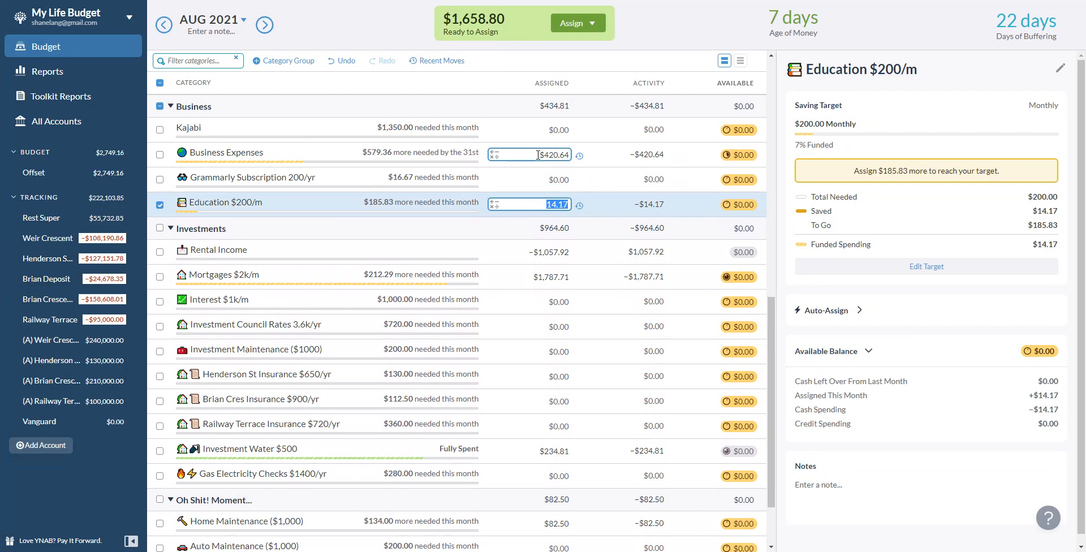
type("200")
key("Return")
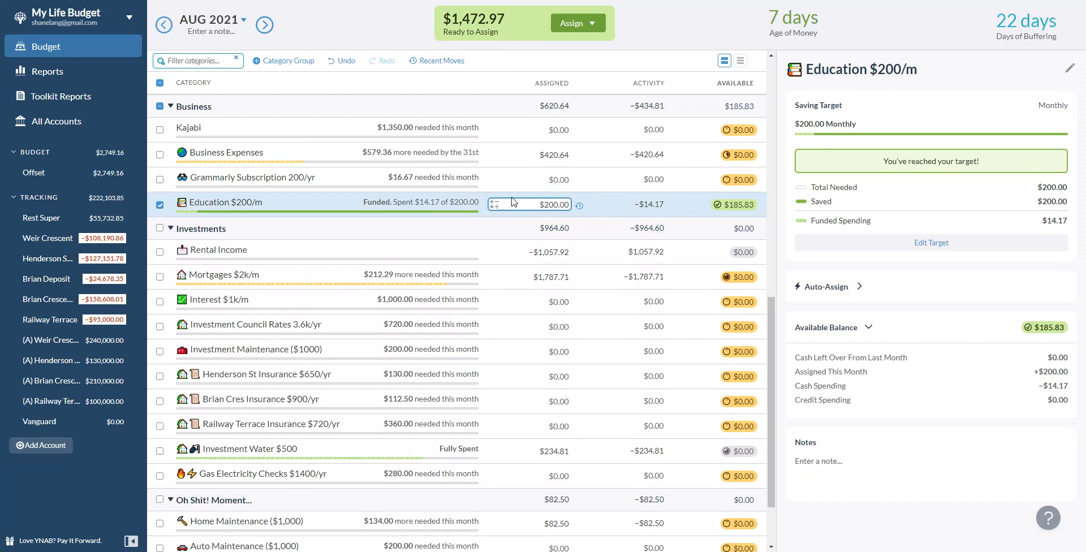
Step: Add $12.29 and a further $200 to the Mortgages category's assigned amount, making it $2,000
scroll(547, 202, "down", 2)
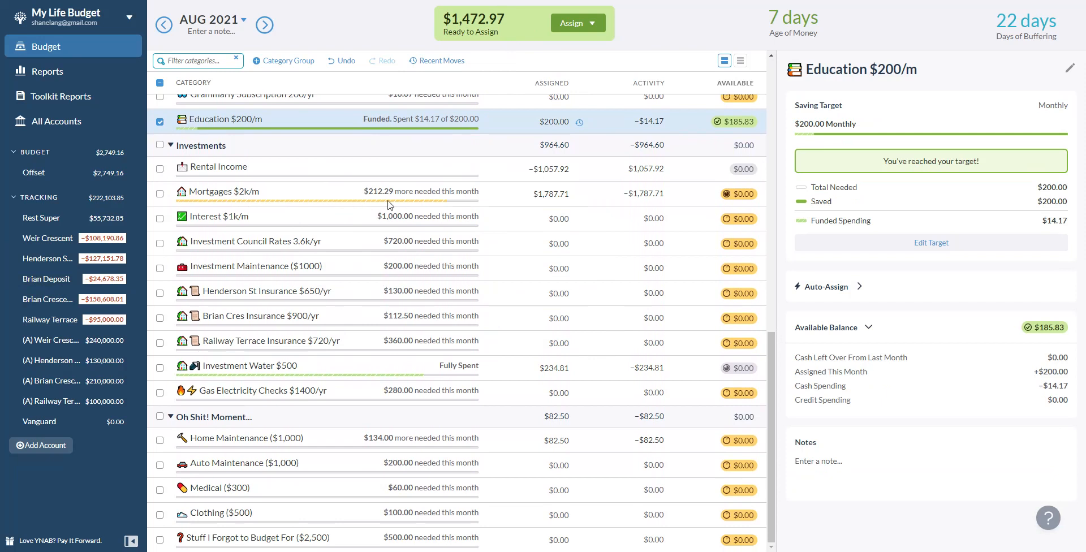
left_click(567, 194)
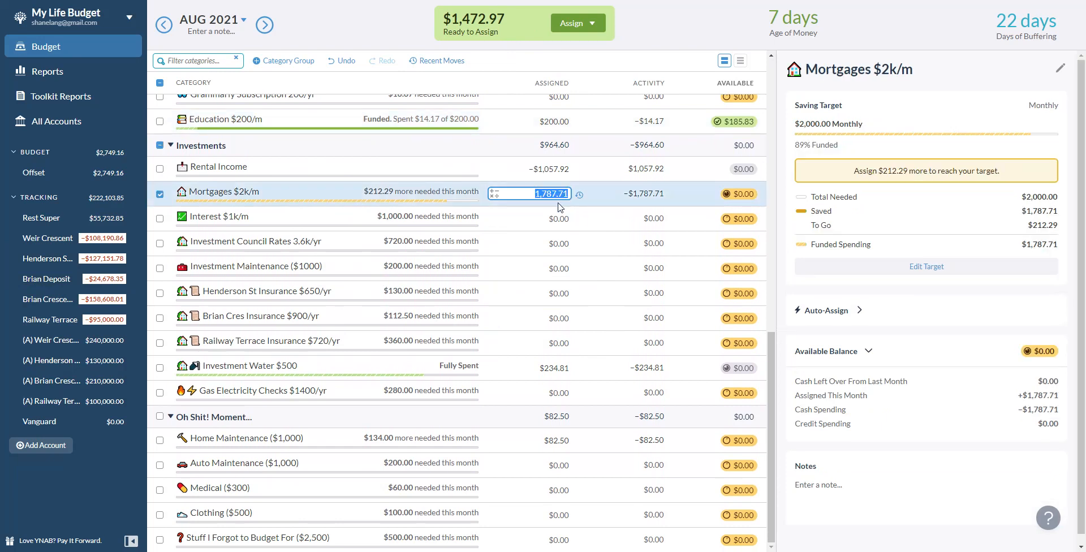
key("Right")
type("212.29+")
key("Return")
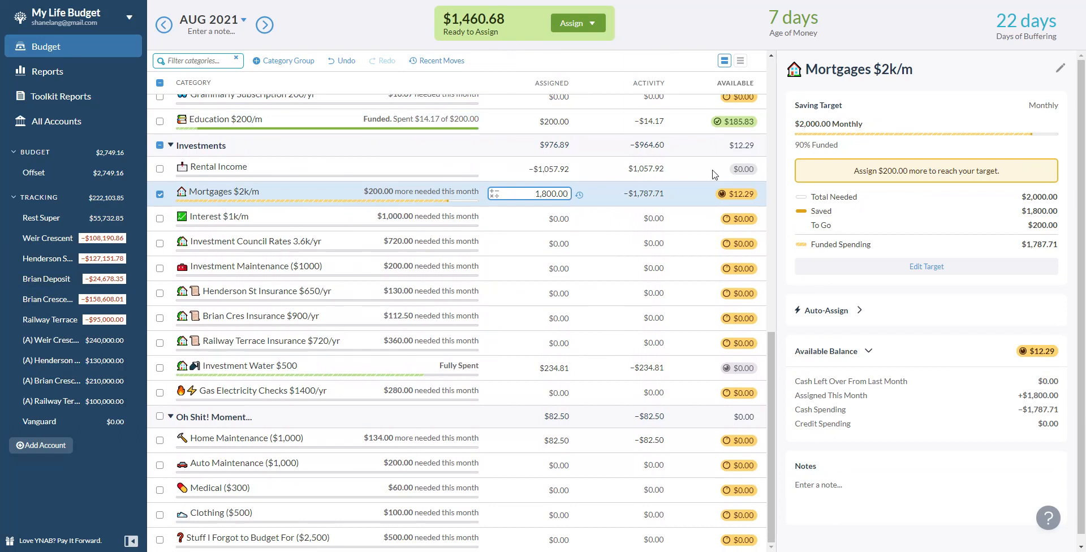
type("+200")
key("Return")
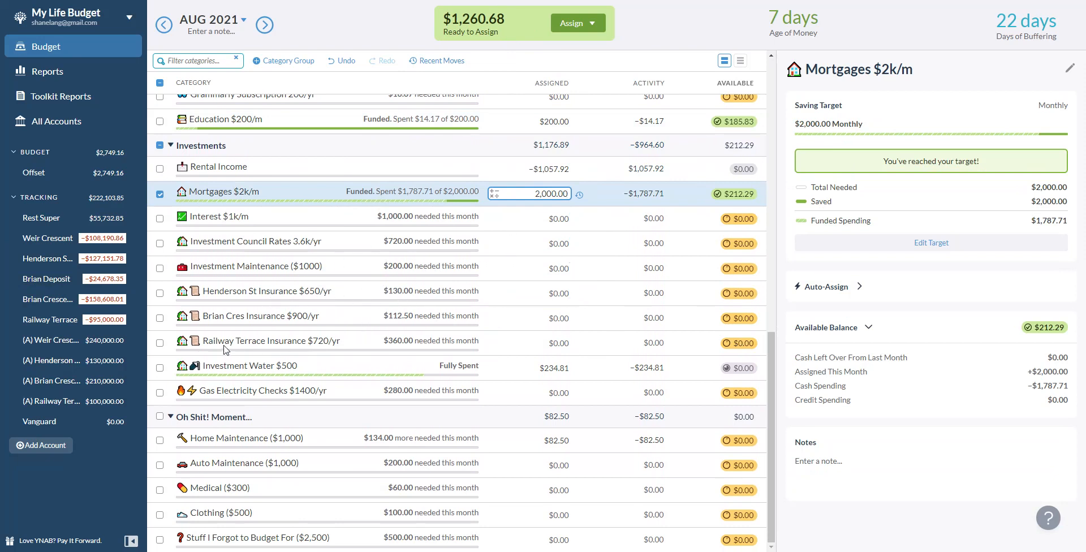
Step: Assign $1,209.96 to the Investment Council Rates category in the Investments group
left_click(253, 243)
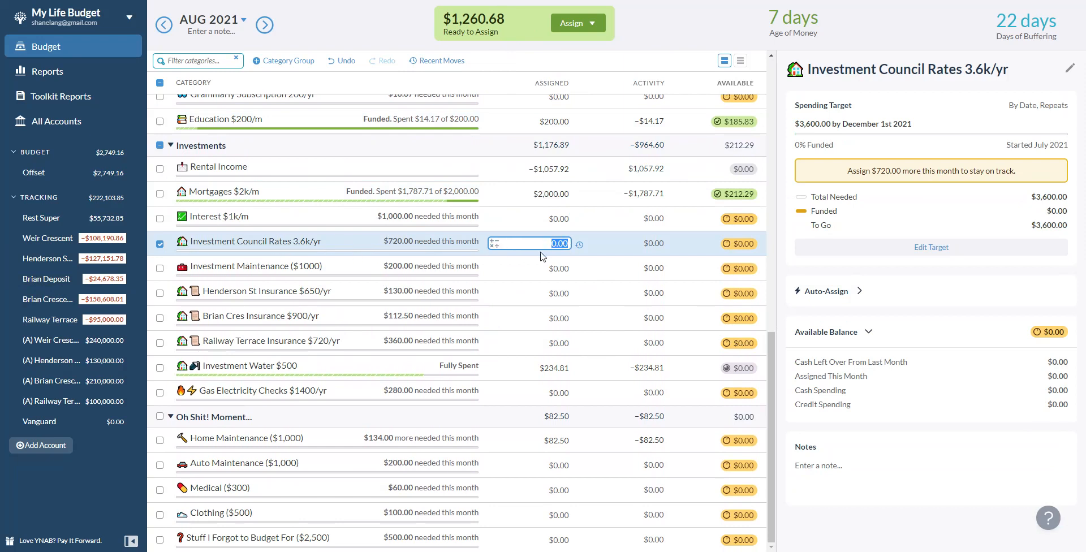
type("1209.96")
key("Return")
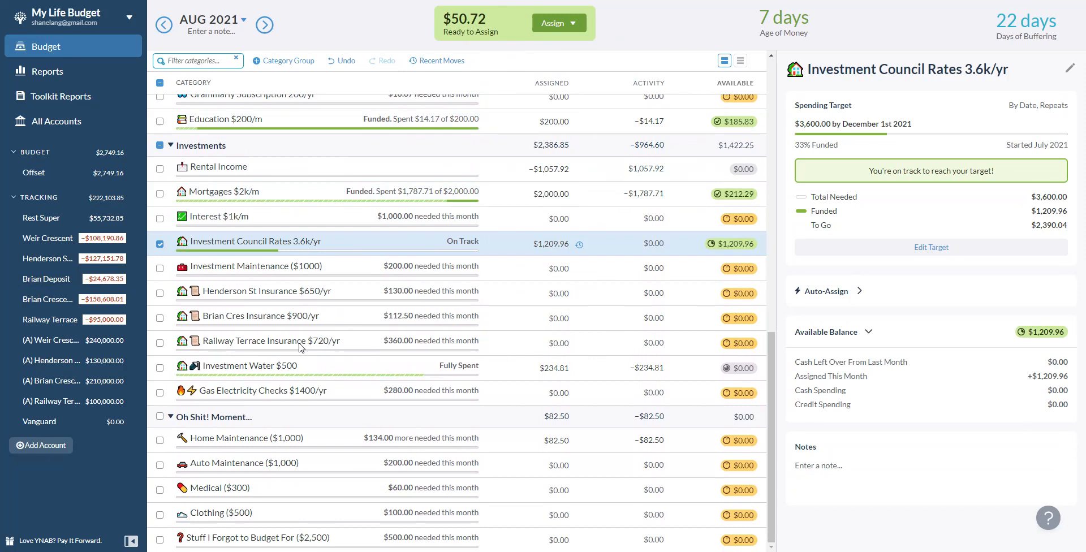
Step: Review the targets of Railway Terrace Insurance, Water Cooler Rental and the other underfunded categories to decide where the remaining money should go
left_click(559, 342)
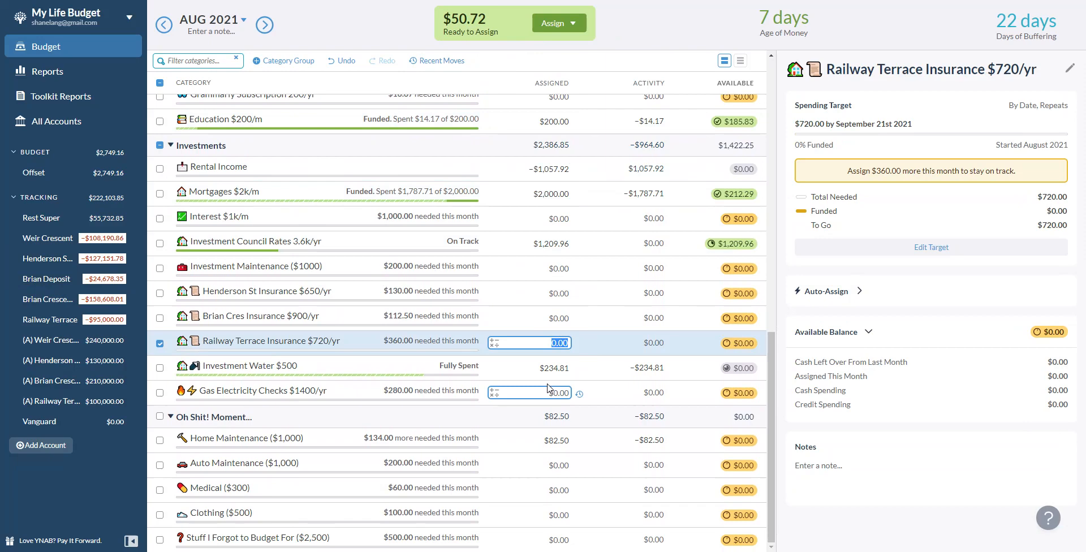
scroll(548, 388, "up", 1)
scroll(547, 388, "up", 10)
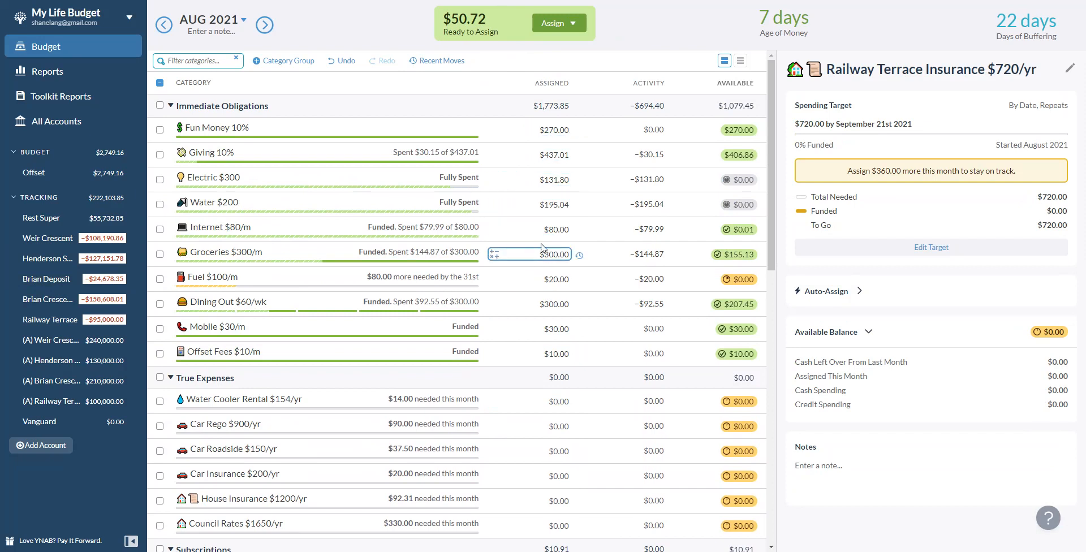
scroll(541, 249, "down", 3)
scroll(541, 248, "up", 3)
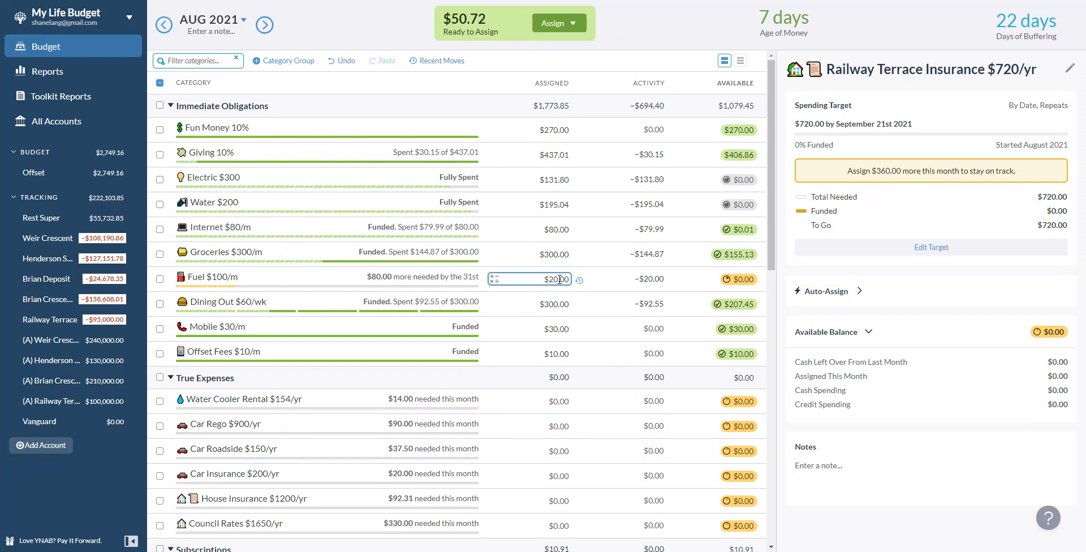
scroll(558, 279, "down", 1)
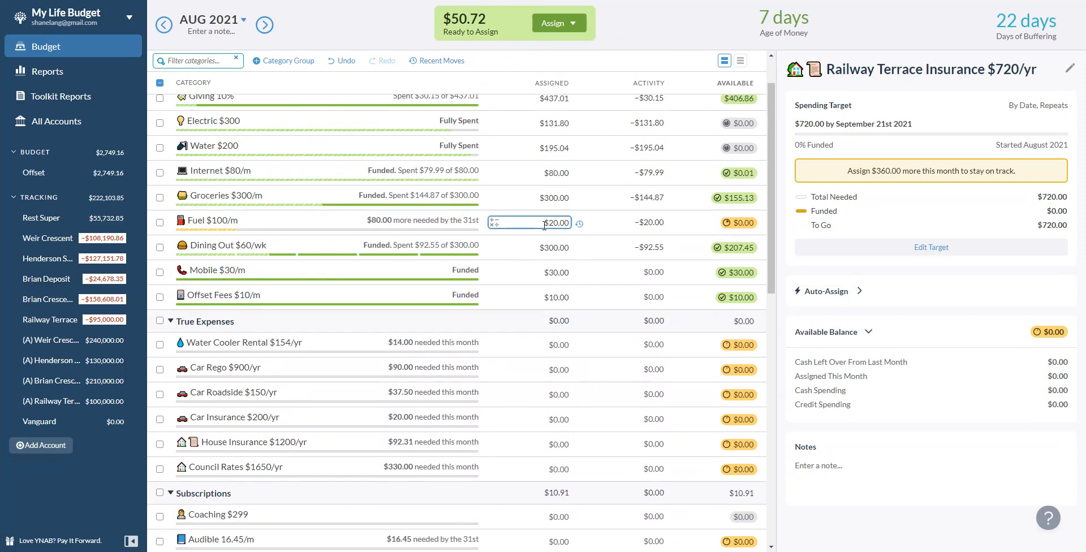
scroll(563, 226, "down", 1)
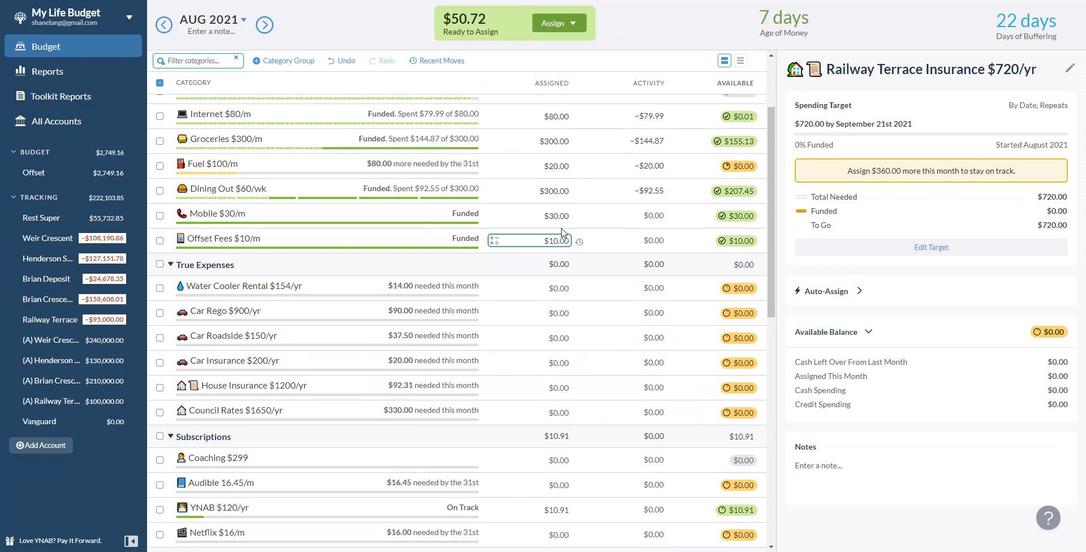
scroll(560, 243, "down", 1)
scroll(558, 253, "down", 1)
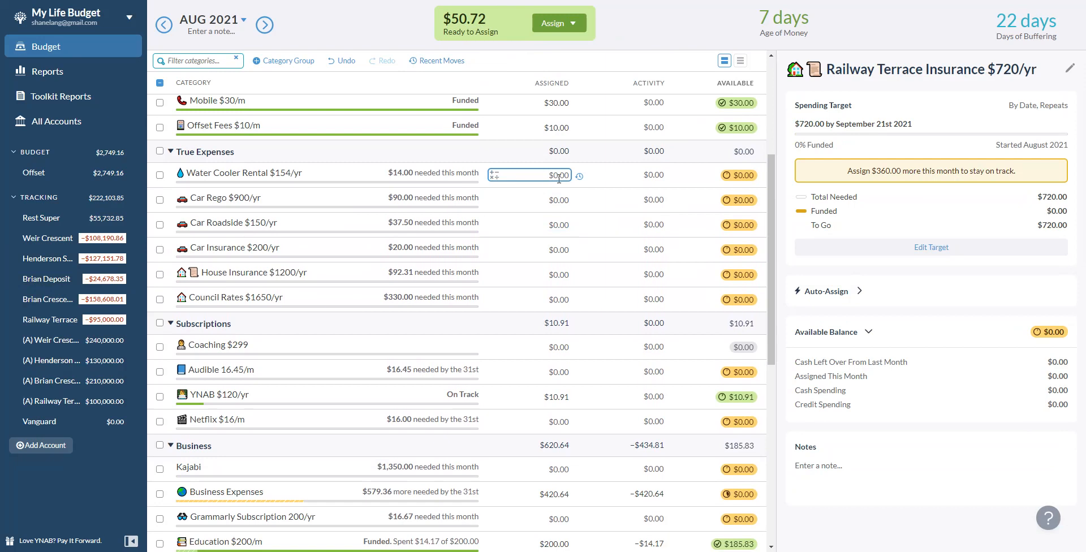
left_click(262, 177)
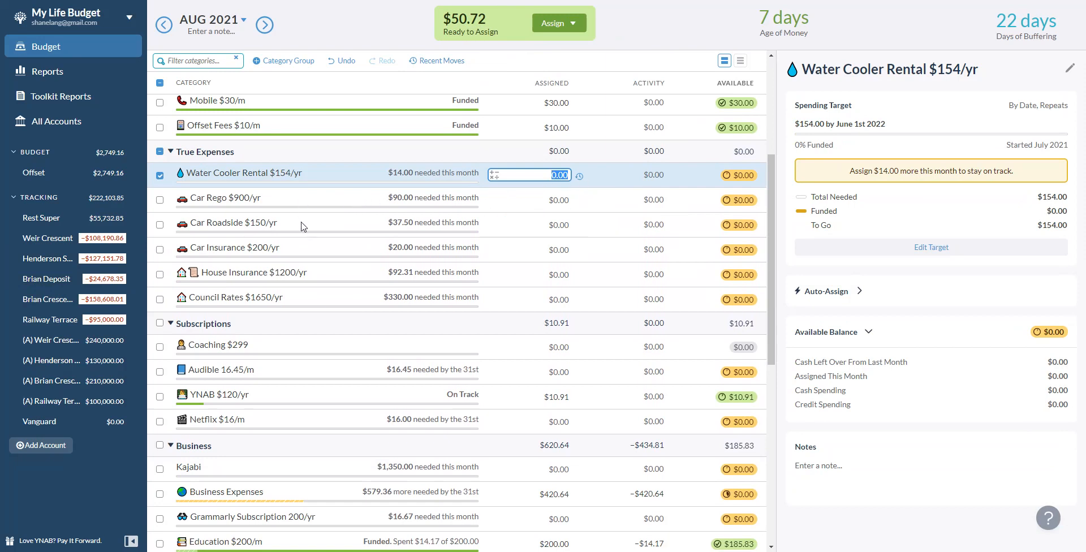
scroll(356, 260, "down", 1)
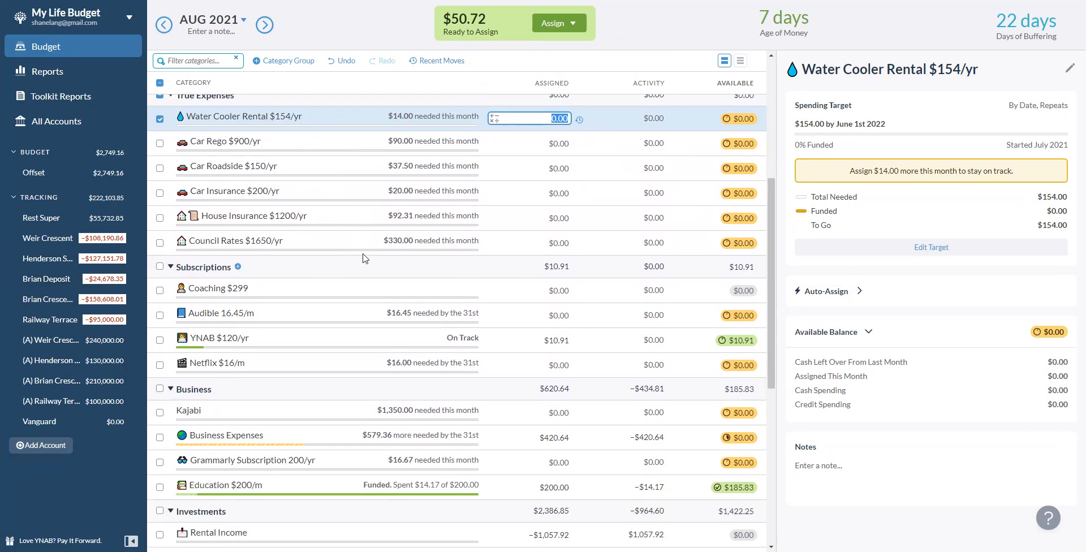
scroll(521, 248, "down", 1)
scroll(526, 245, "down", 3)
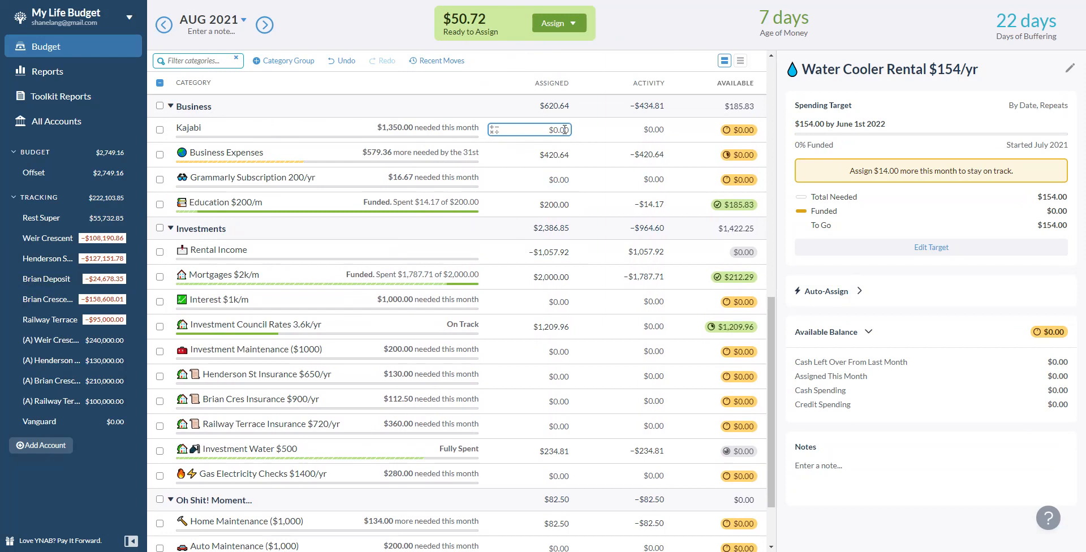
scroll(560, 132, "down", 2)
scroll(458, 161, "down", 1)
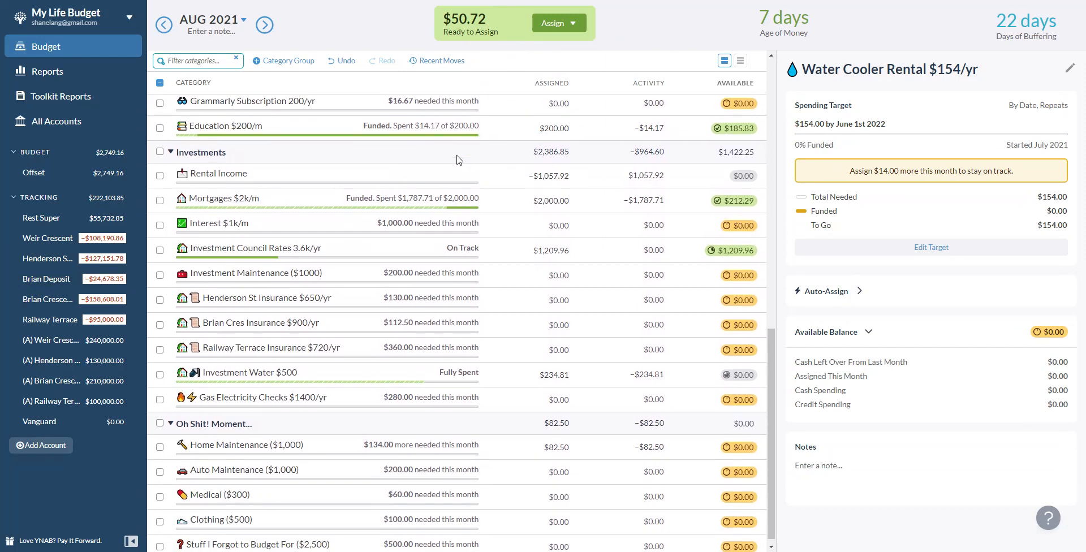
left_click(502, 168)
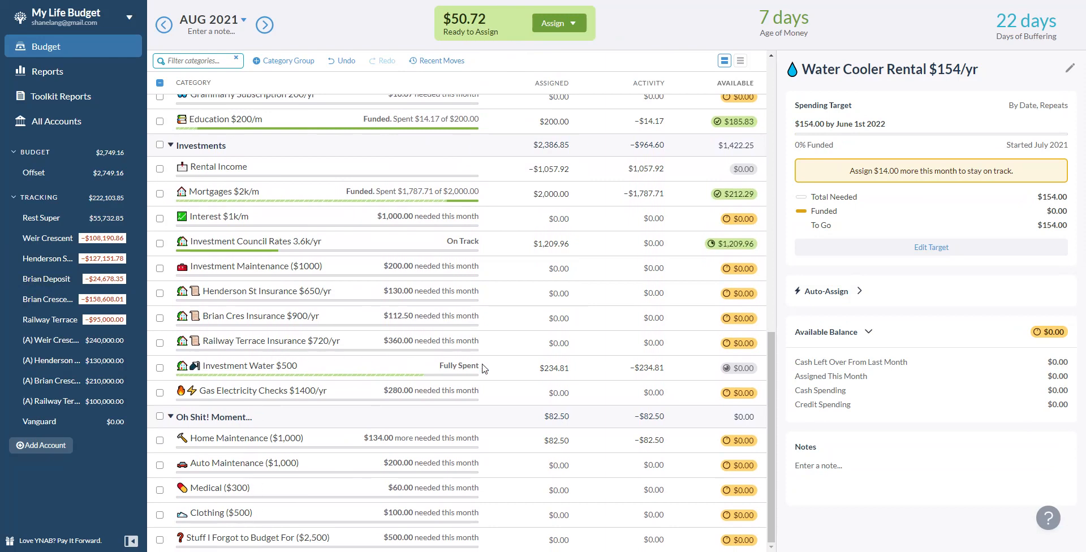
Step: Assign the remaining $50.72 to the Railway Terrace Insurance category in the Investments group
left_click(555, 343)
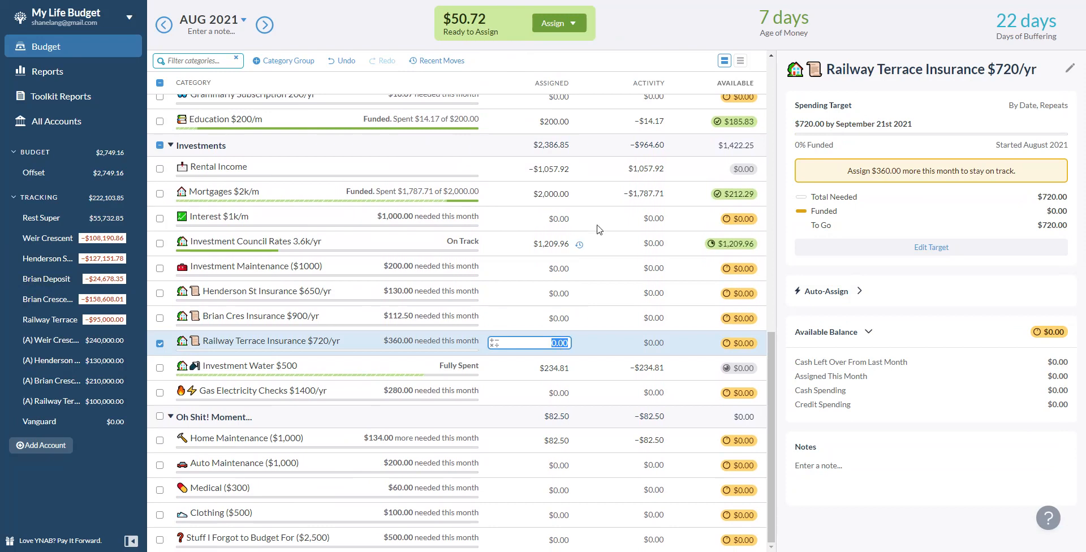
type("5")
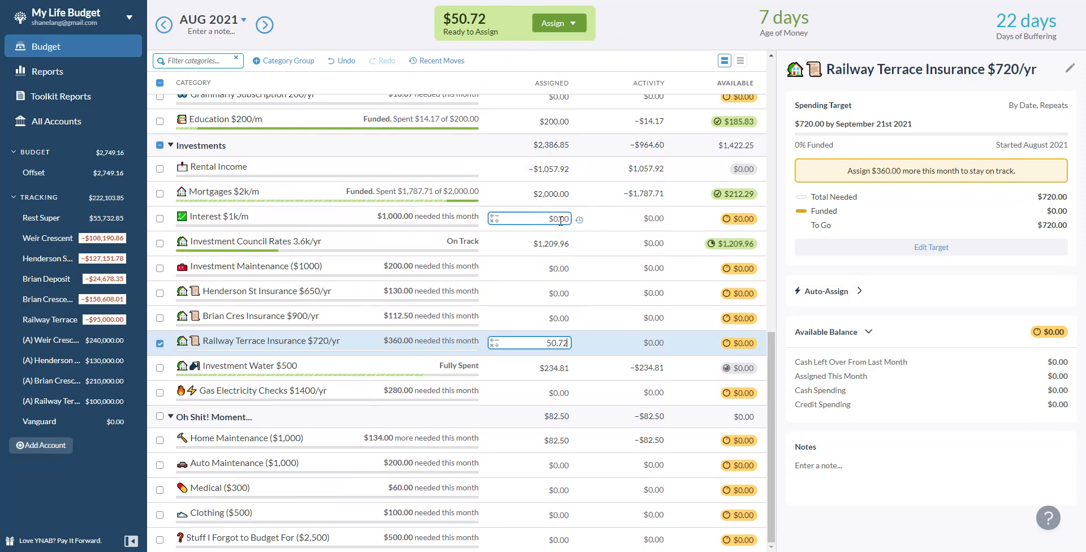
key("Return")
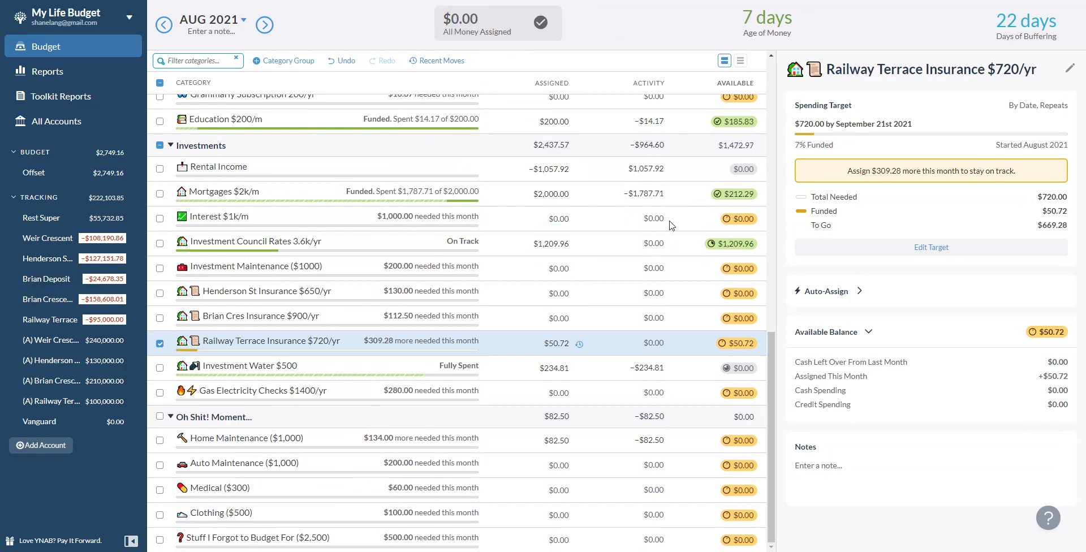
Step: Look ahead at the September 2021 budget to see what the categories still need, and return to August 2021
left_click(552, 341)
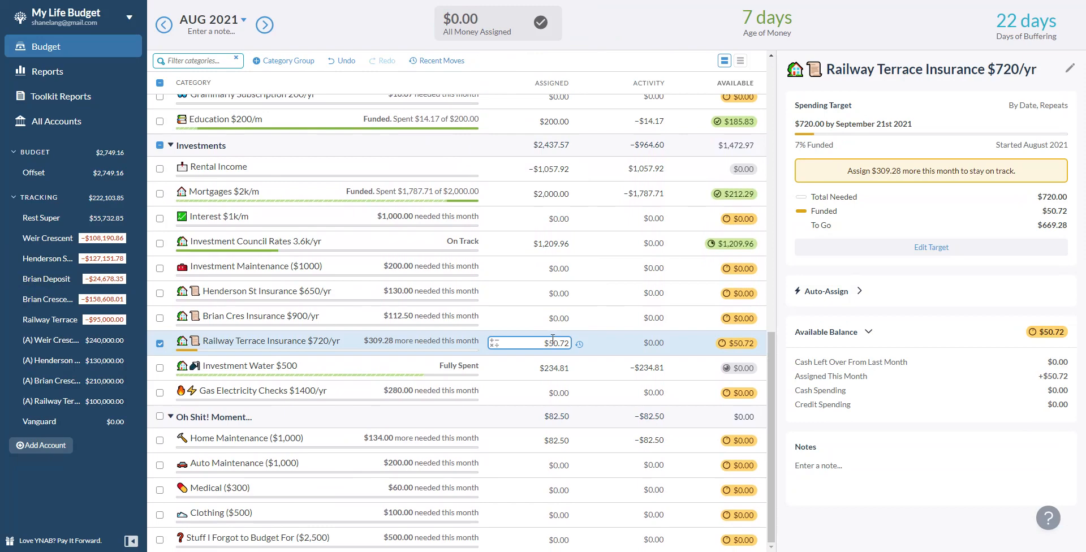
scroll(553, 337, "up", 15)
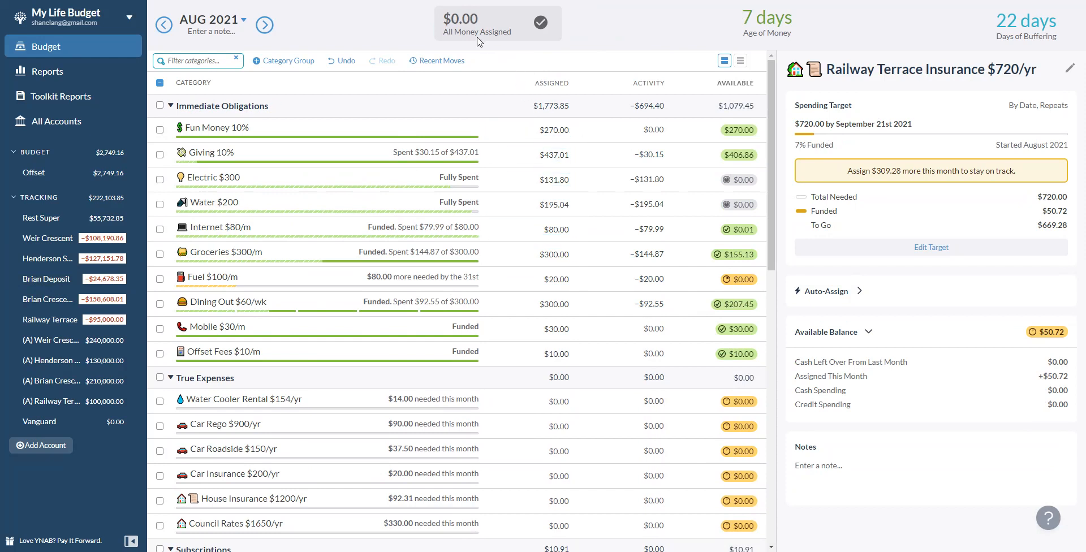
left_click(265, 26)
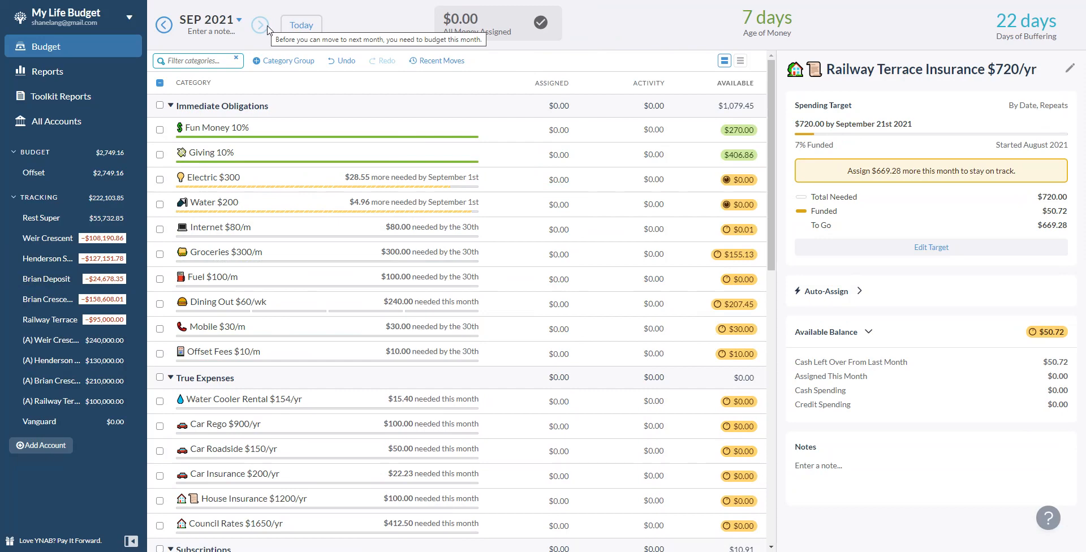
scroll(566, 141, "down", 2)
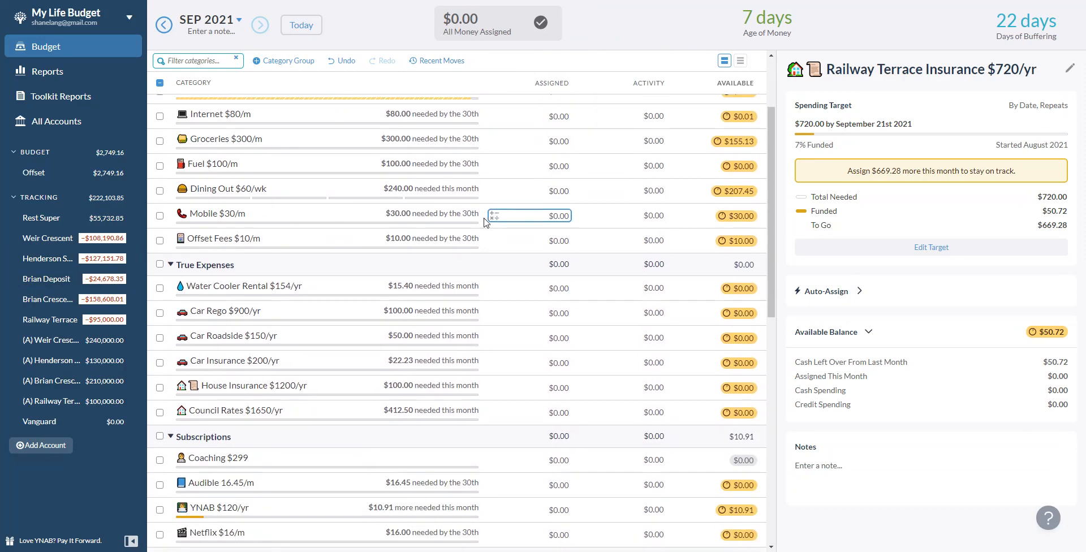
scroll(521, 226, "down", 5)
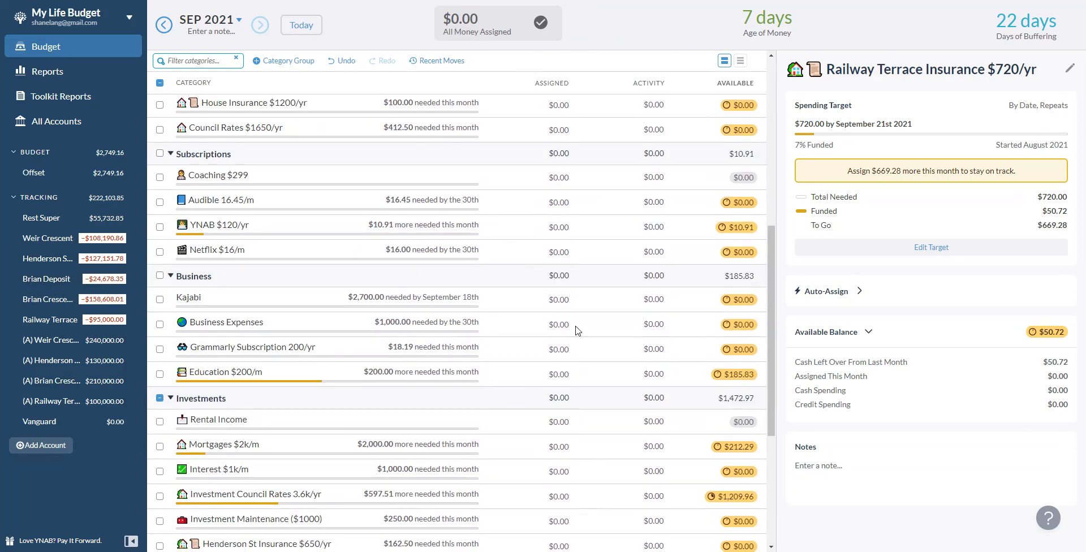
scroll(576, 332, "up", 7)
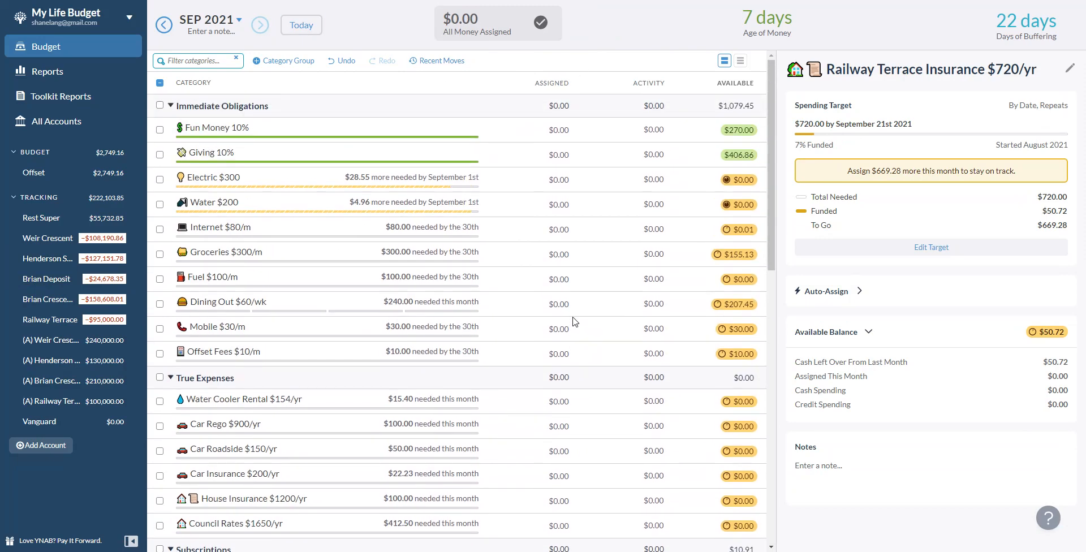
left_click(166, 29)
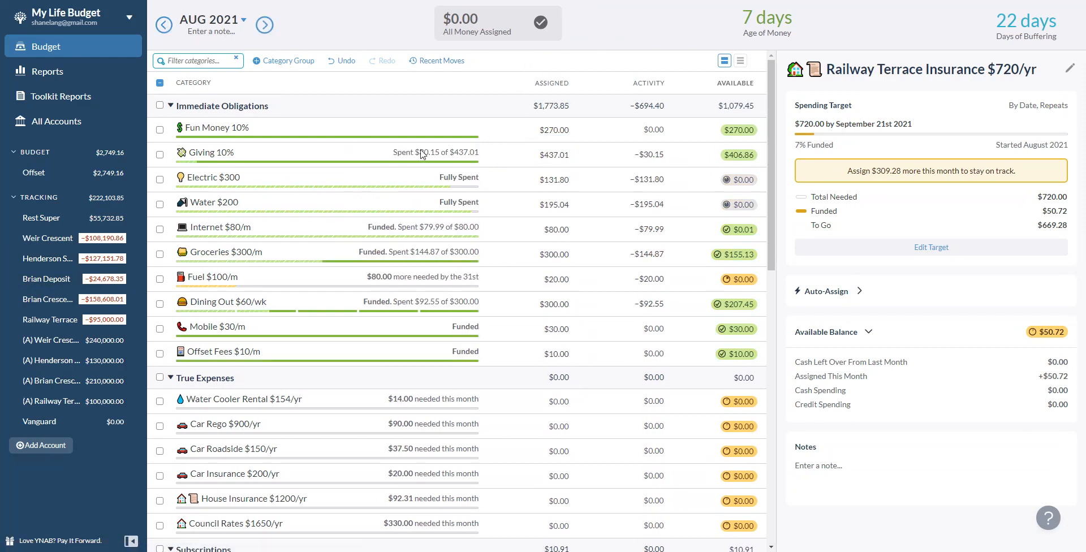
Step: Review the assigned and available amounts of the Immediate Obligations categories in August 2021, including Groceries and Dining Out
scroll(558, 186, "down", 9)
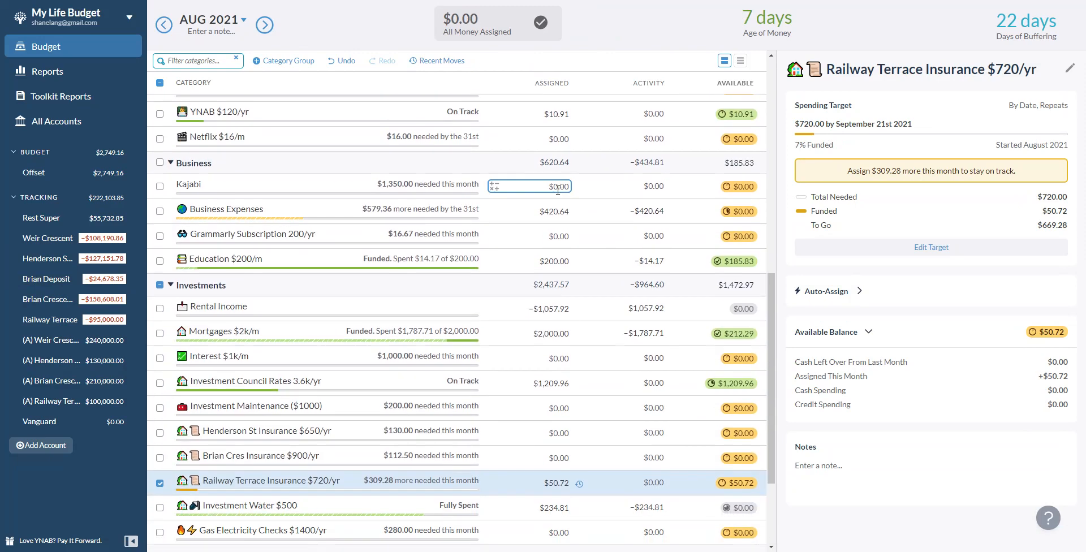
scroll(531, 187, "up", 7)
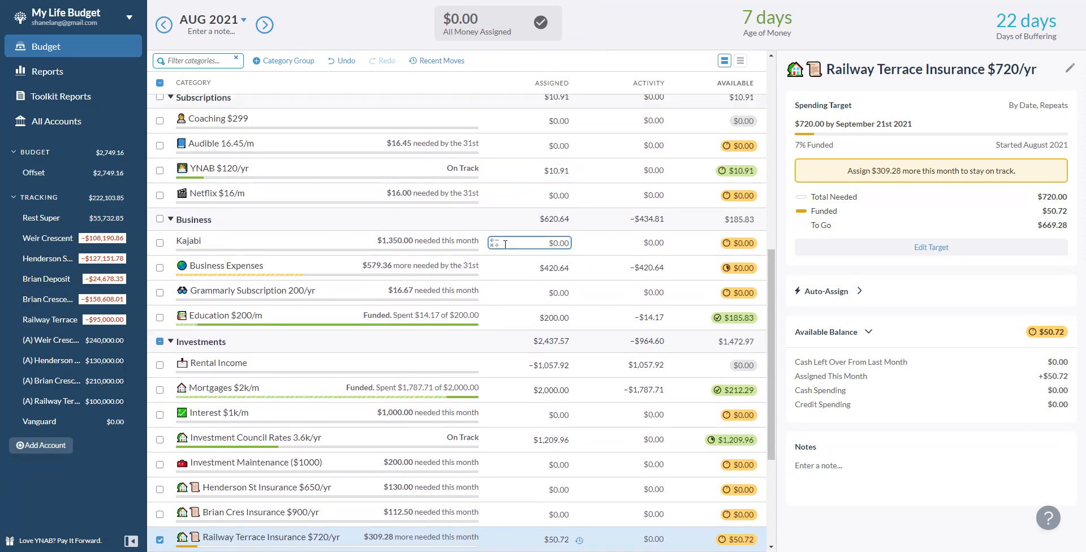
scroll(500, 242, "up", 2)
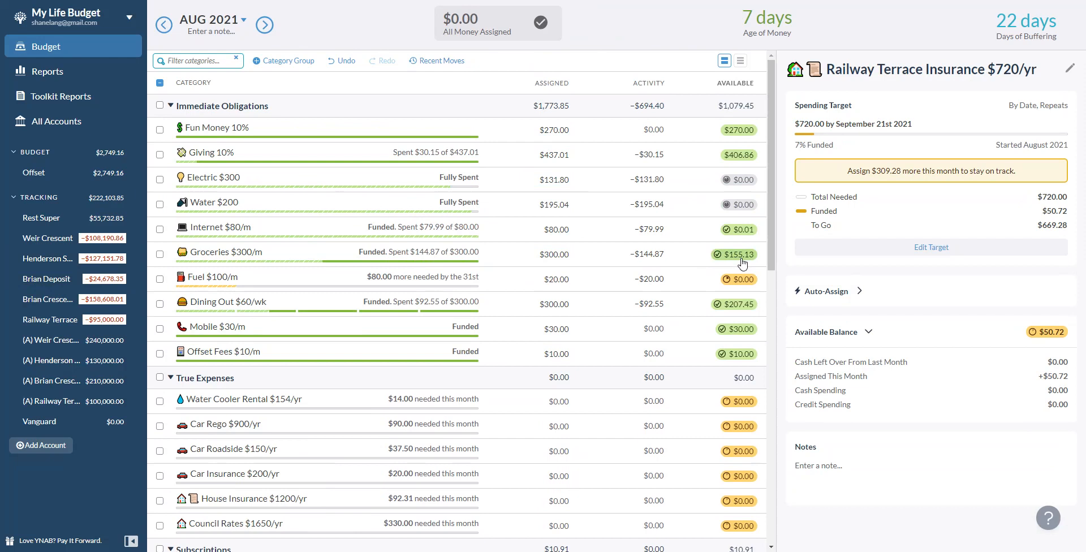
mouse_move(741, 264)
left_click(517, 180)
key("Tab")
key("Tab")
scroll(605, 223, "down", 1)
key("Tab")
key("Tab")
key("Tab")
key("Tab")
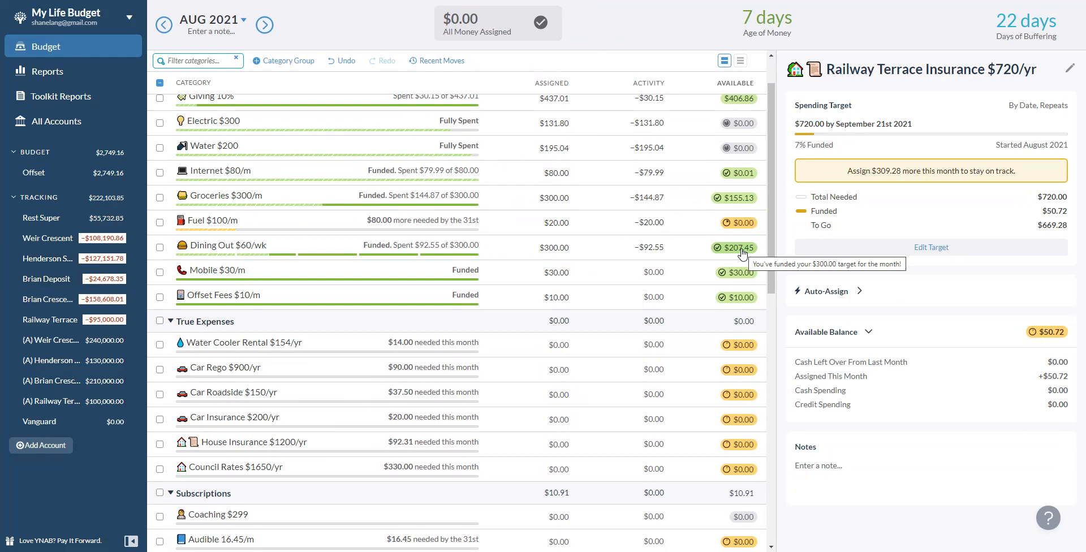
left_click(559, 250)
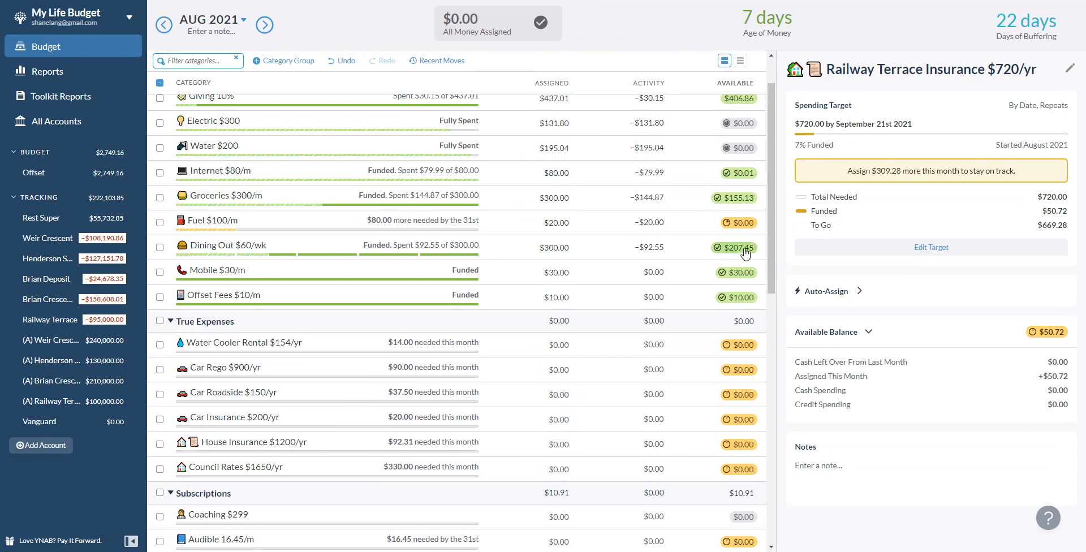
Step: Review the August funding needs of the categories from True Expenses through Oh Shit! Moment..
scroll(601, 223, "down", 3)
left_click(557, 195)
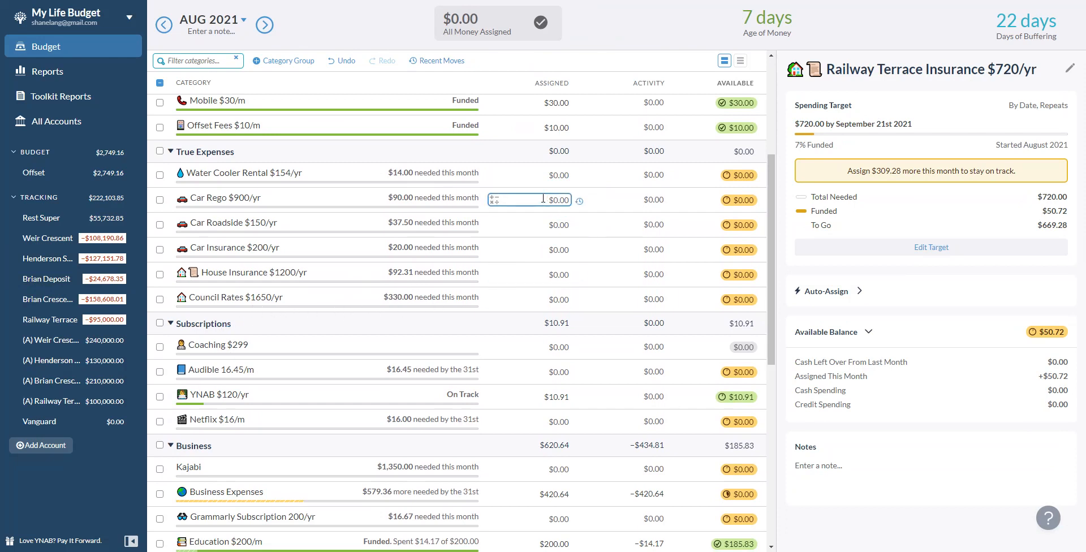
scroll(541, 206, "down", 2)
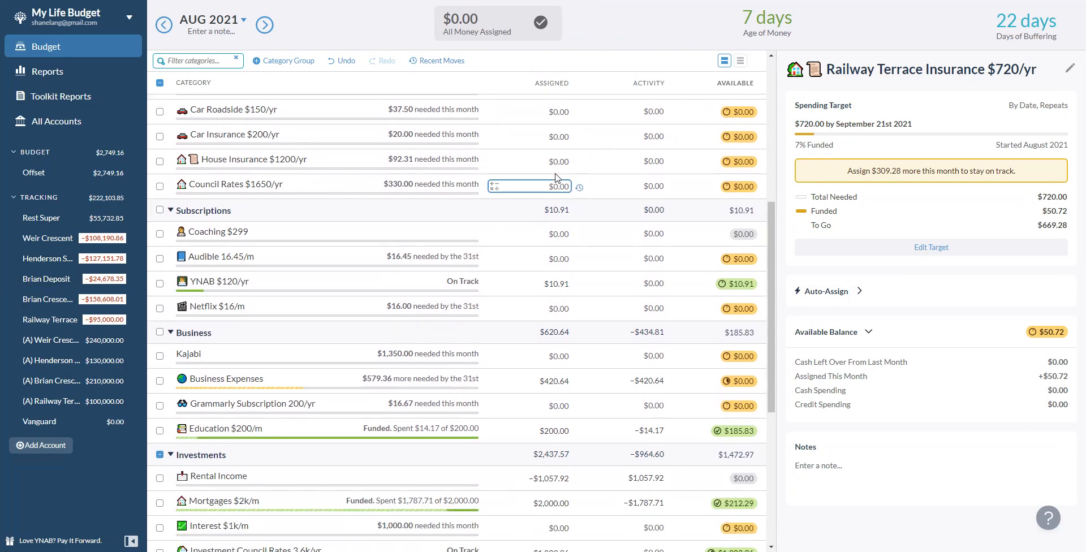
scroll(558, 178, "down", 1)
scroll(558, 179, "down", 1)
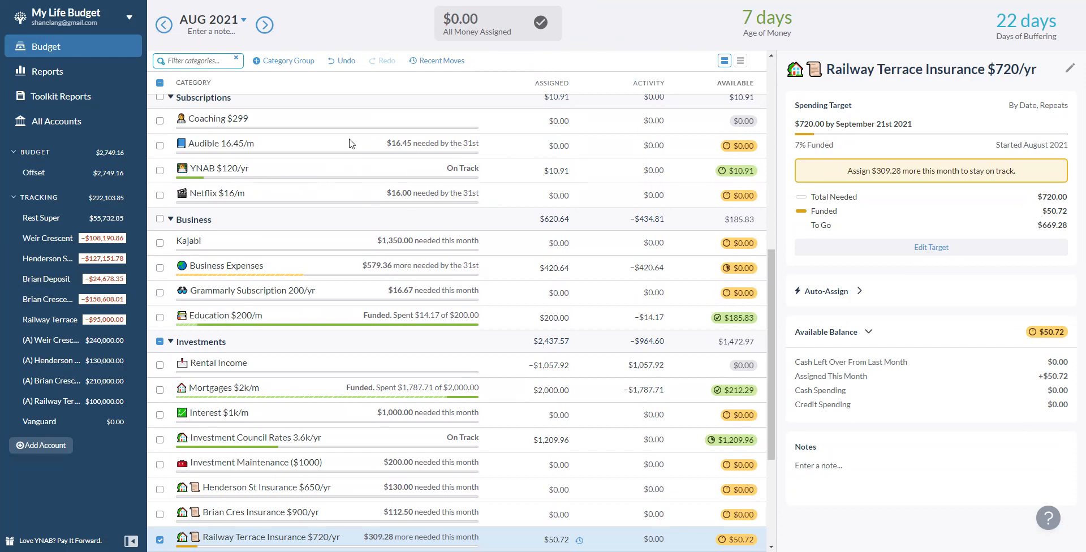
scroll(542, 195, "down", 1)
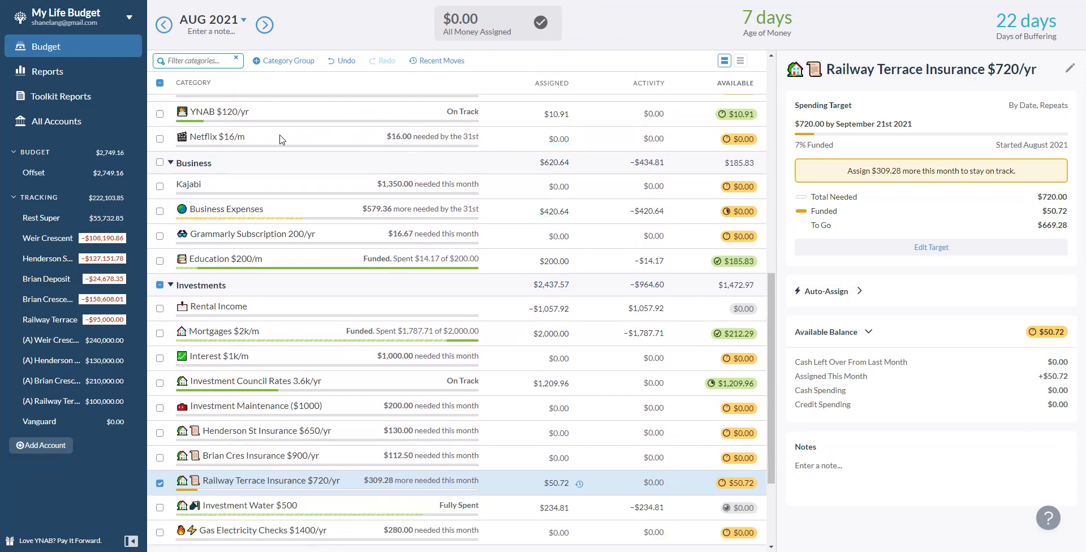
scroll(549, 160, "down", 1)
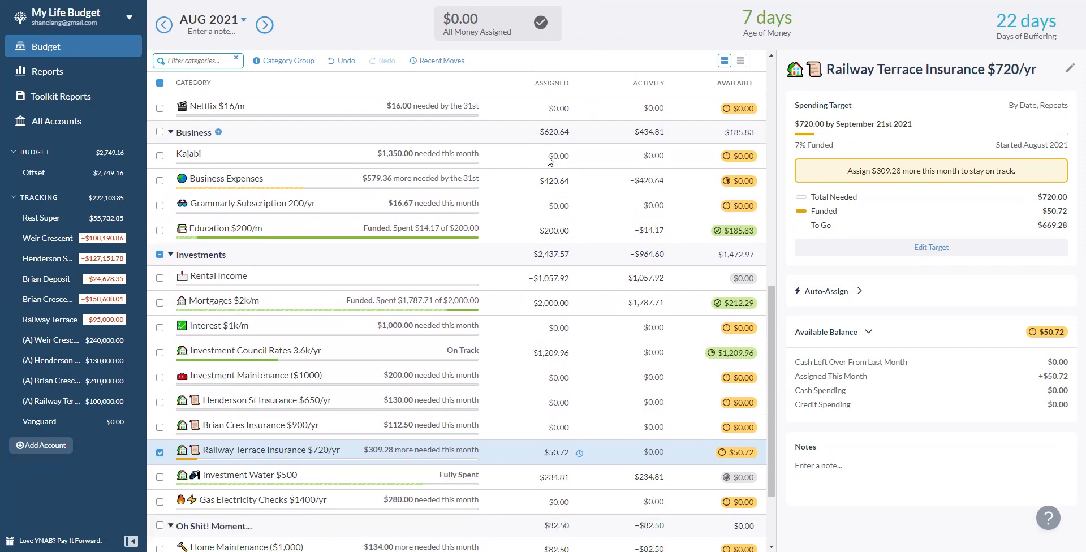
scroll(548, 160, "down", 1)
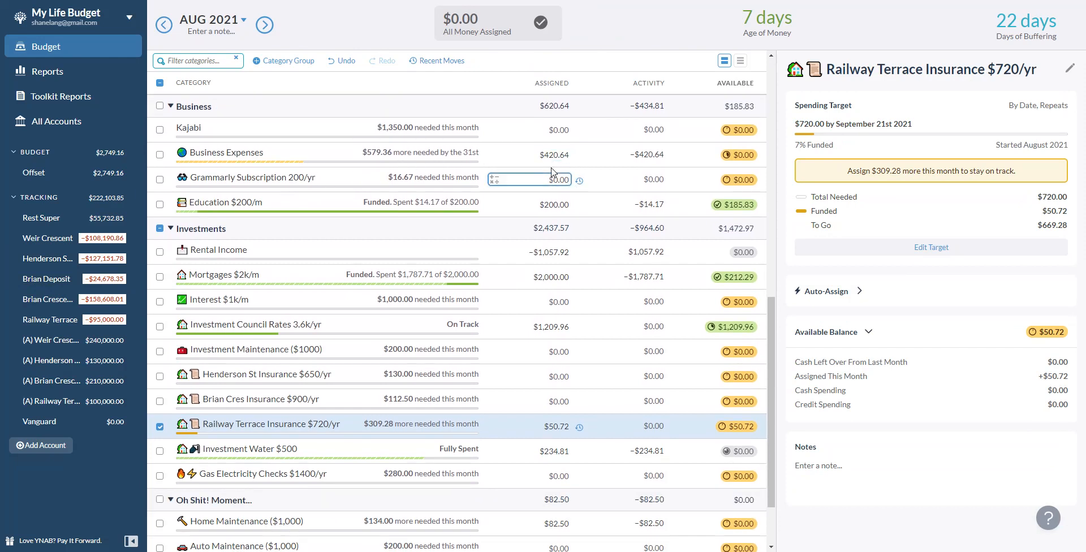
scroll(551, 178, "down", 2)
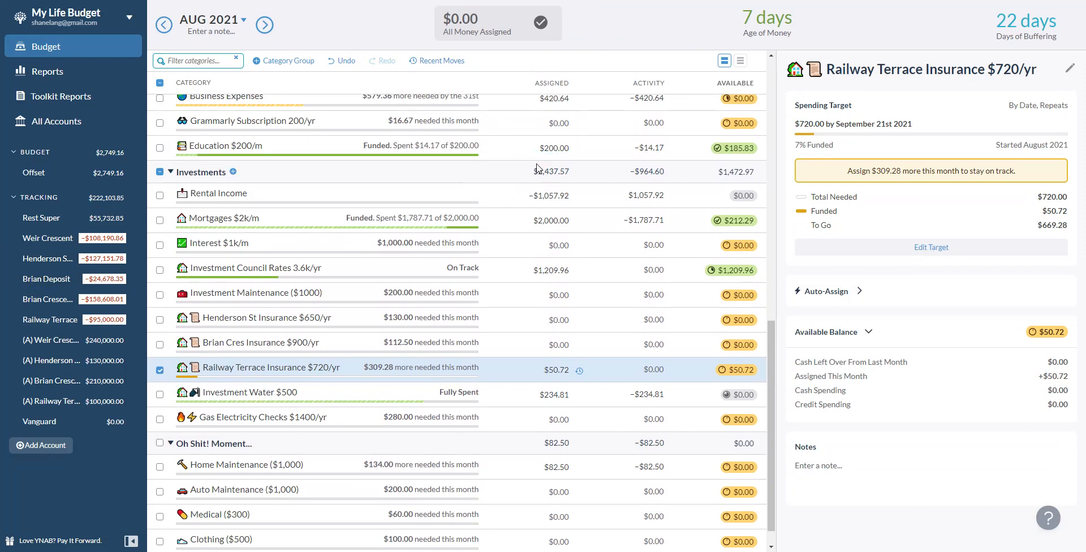
scroll(537, 167, "down", 1)
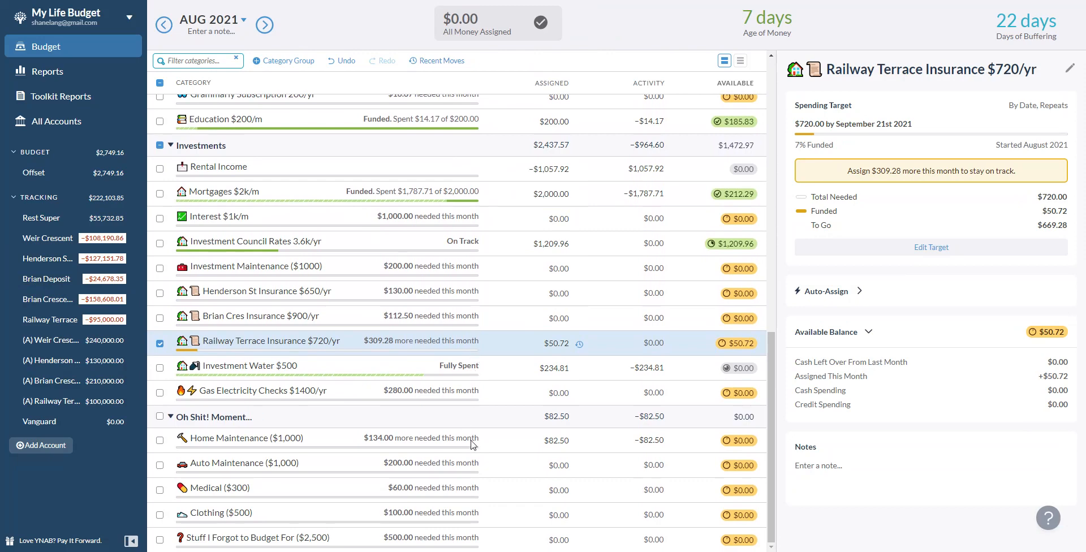
scroll(528, 464, "up", 12)
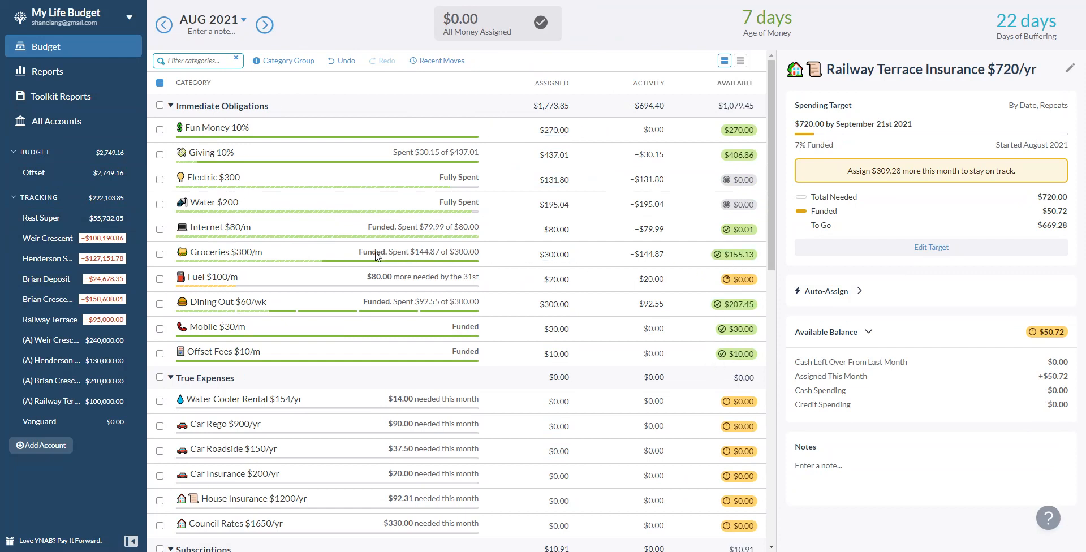
Step: Draft a Woolworths transaction dated 26-08-2021 under Groceries $300/m in the Offset account, and return to the budget without saving it
mouse_move(735, 257)
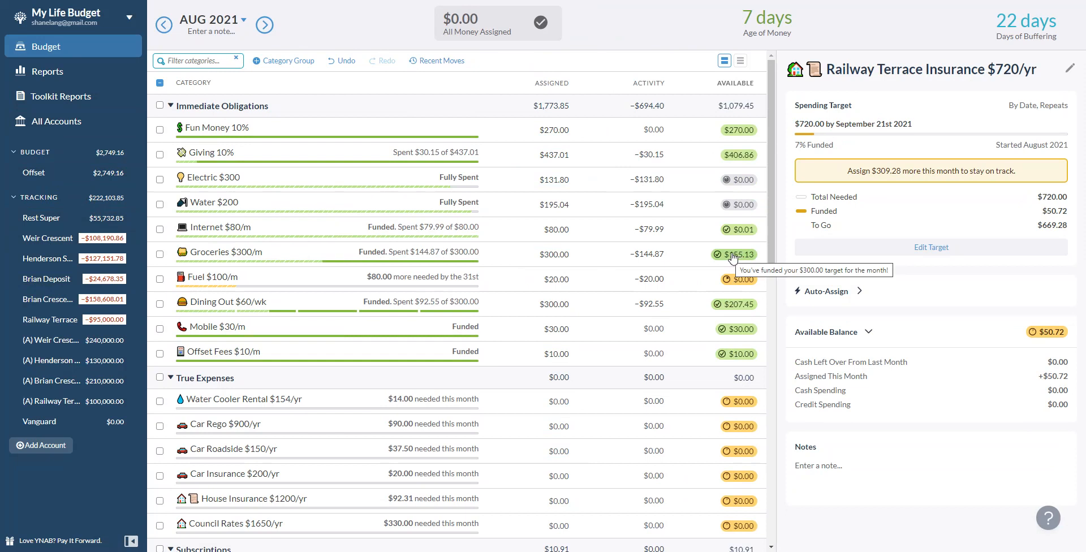
left_click(37, 176)
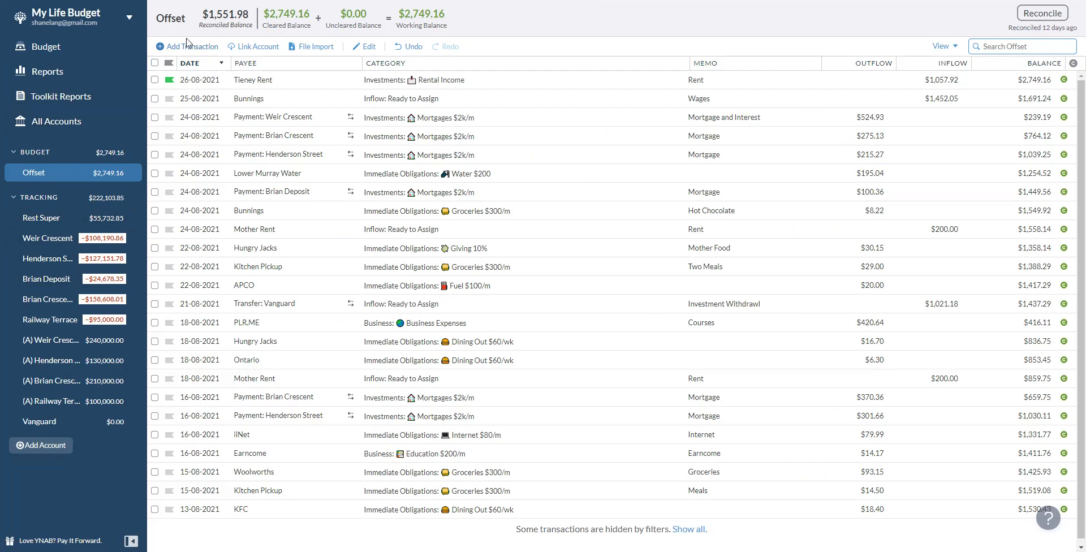
left_click(187, 49)
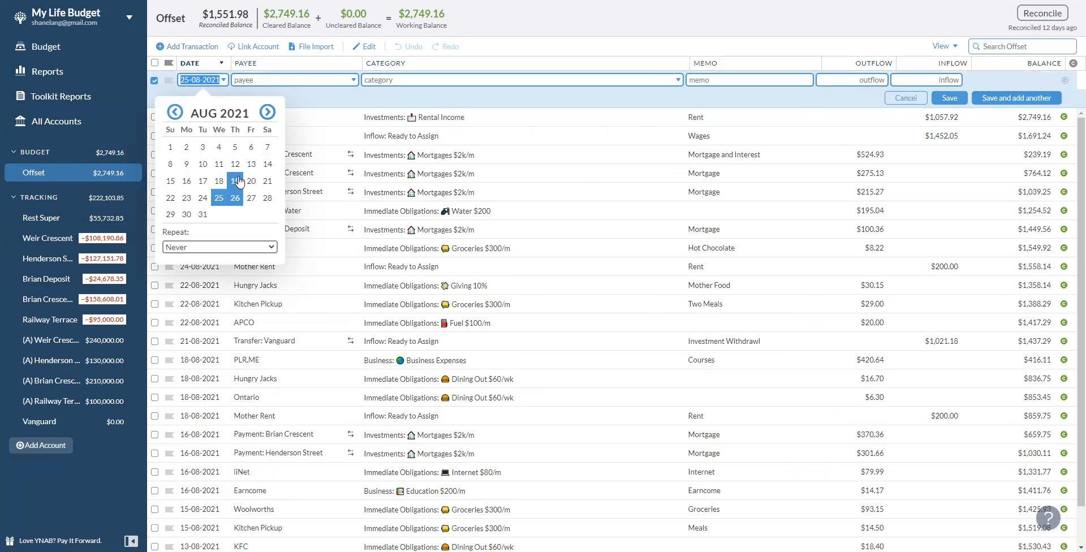
left_click(235, 198)
scroll(284, 148, "down", 5)
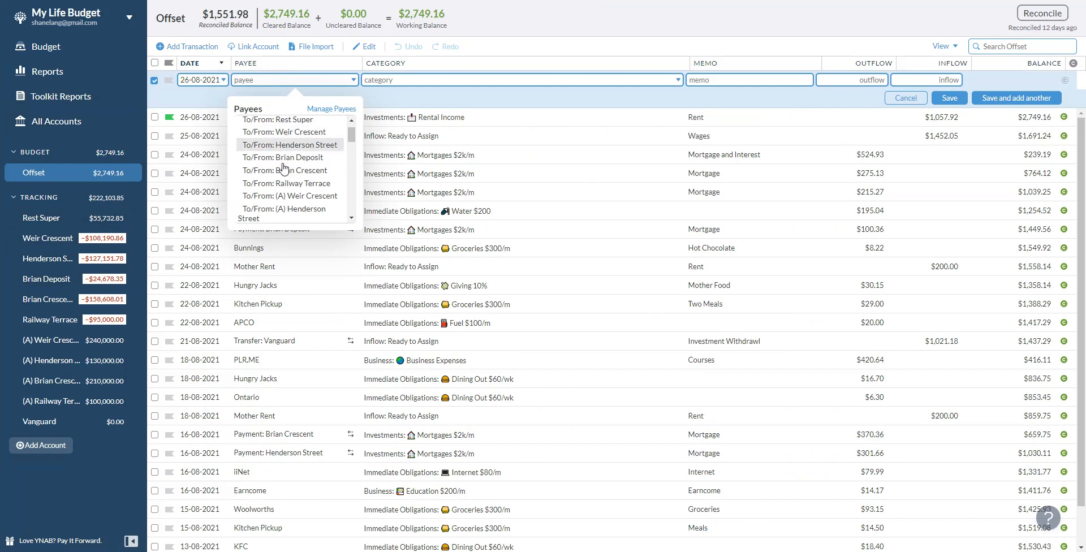
scroll(284, 148, "down", 8)
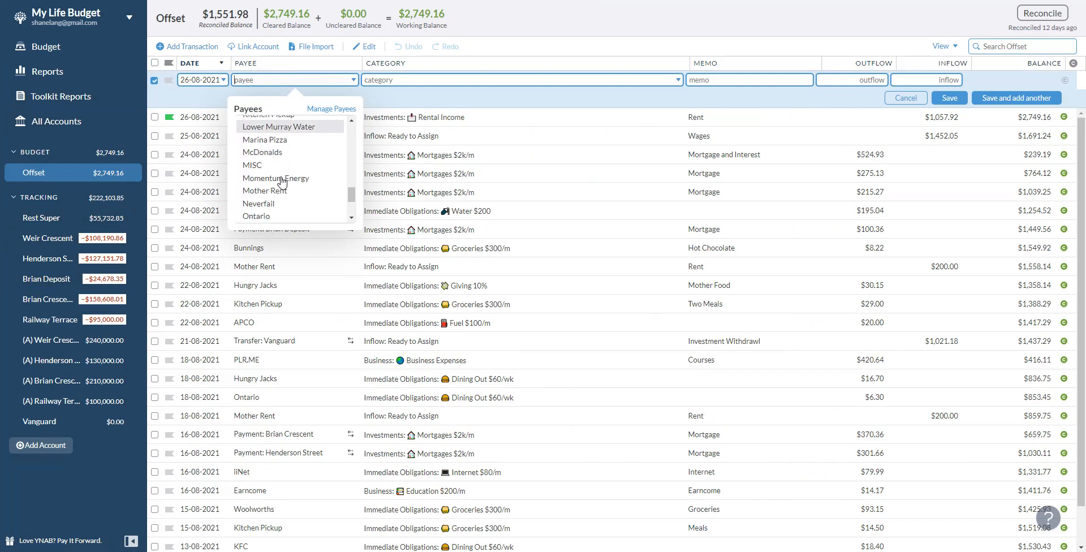
left_click(264, 213)
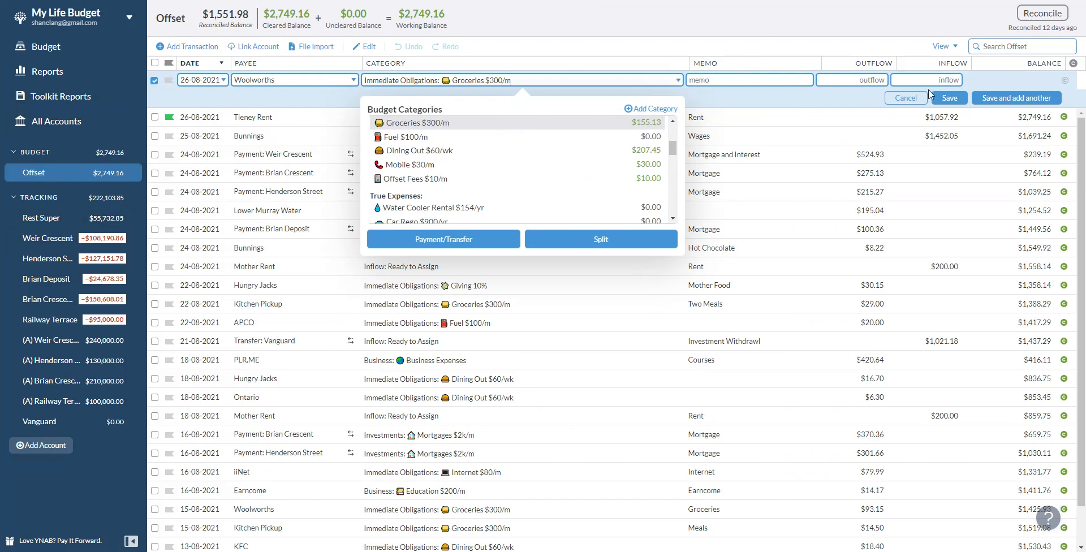
left_click(814, 34)
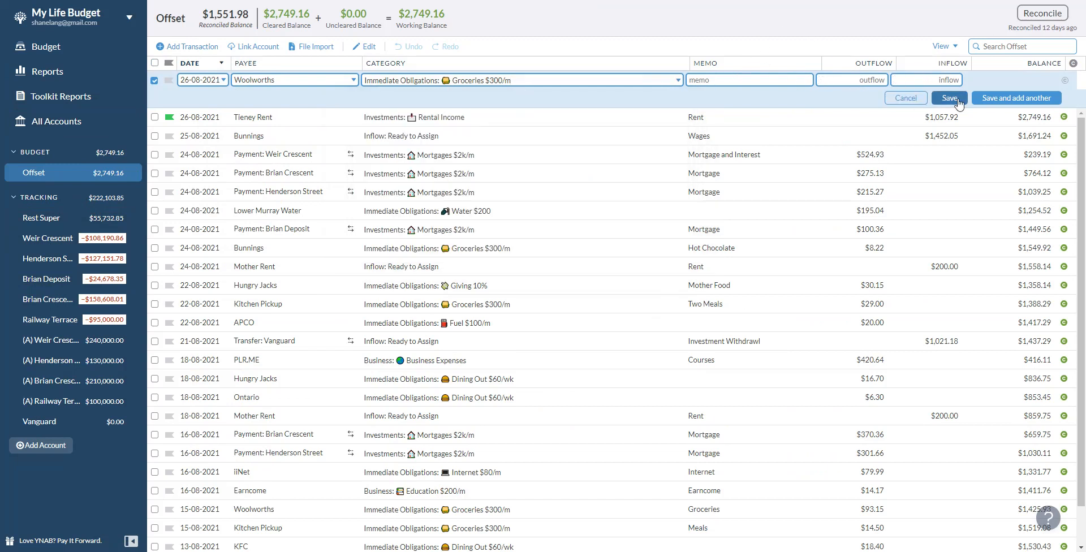
left_click(44, 50)
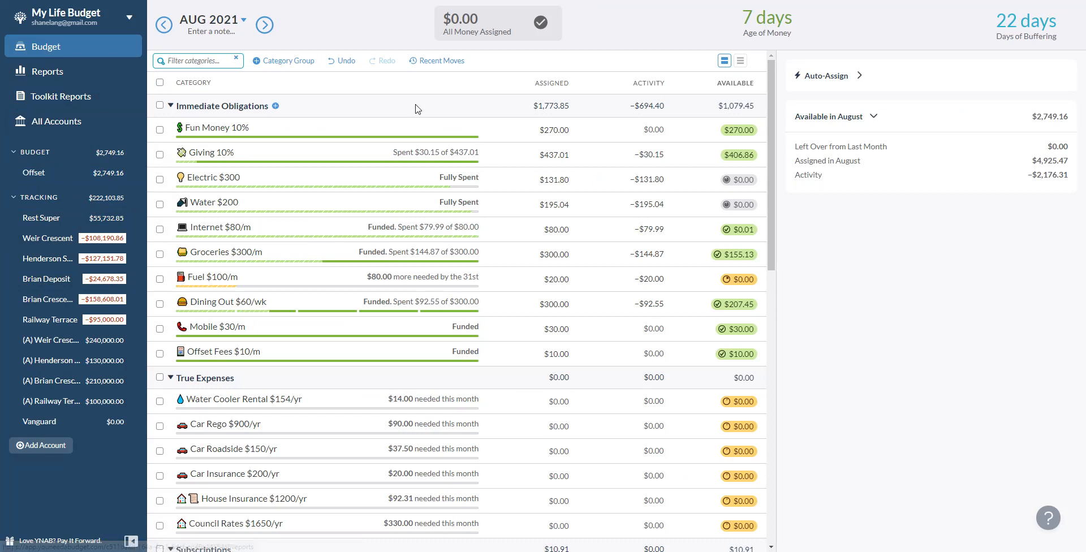
left_click(568, 155)
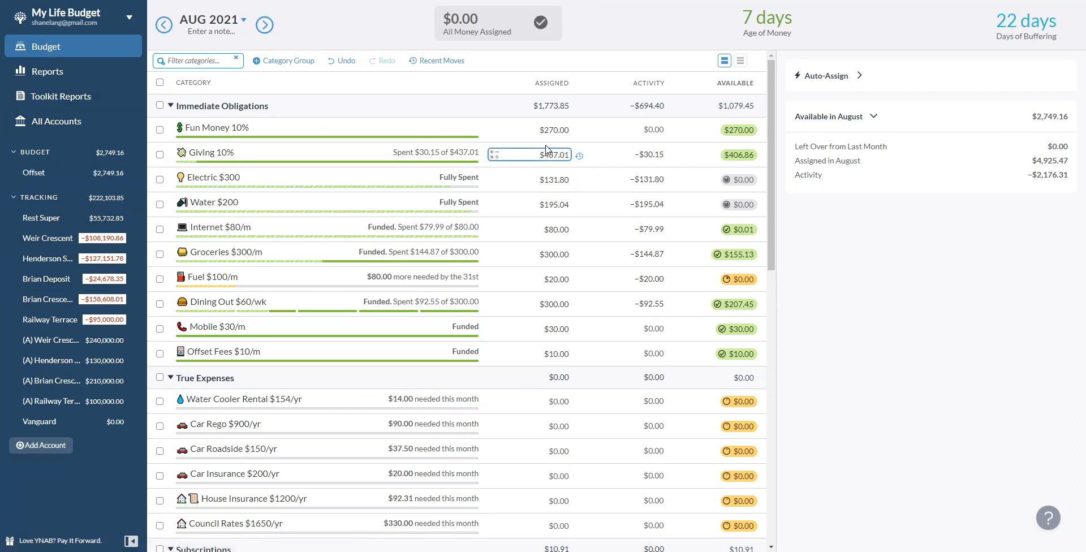